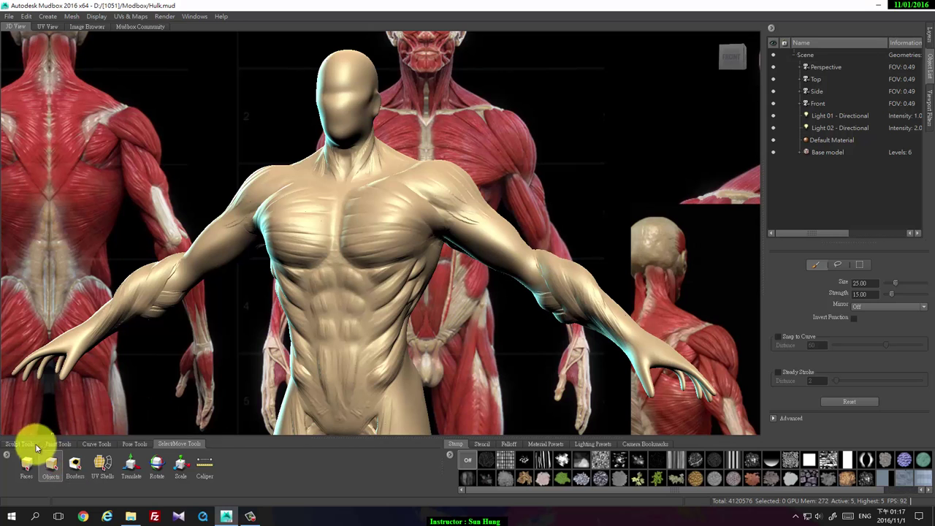
- Select the faces of one arm from shoulder to hand, on its front and back, with the Faces selection tool
{"action": "left_click", "coordinate": [26, 464]}
{"action": "left_click_drag", "start_coordinate": [535, 193], "coordinate": [568, 194], "text": "alt"}
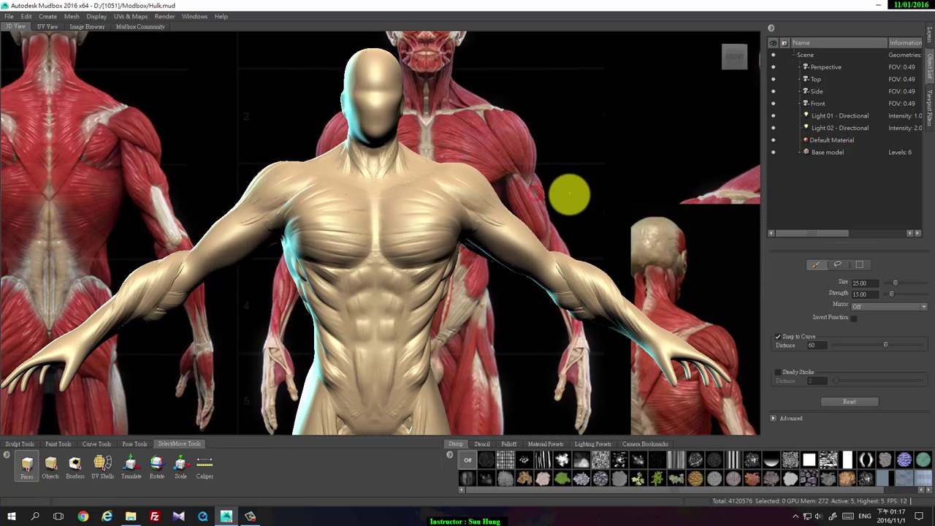
{"action": "mouse_move", "coordinate": [506, 202]}
{"action": "left_mouse_down"}
{"action": "mouse_move", "coordinate": [500, 234]}
{"action": "mouse_move", "coordinate": [547, 276]}
{"action": "mouse_move", "coordinate": [646, 334]}
{"action": "mouse_move", "coordinate": [710, 398]}
{"action": "left_mouse_up"}
{"action": "mouse_move", "coordinate": [591, 246]}
{"action": "left_mouse_down", "text": "alt"}
{"action": "mouse_move", "coordinate": [344, 240]}
{"action": "mouse_move", "coordinate": [266, 186]}
{"action": "mouse_move", "coordinate": [264, 219]}
{"action": "mouse_move", "coordinate": [142, 302]}
{"action": "mouse_move", "coordinate": [13, 365]}
{"action": "left_mouse_up", "text": "alt"}
{"action": "mouse_move", "coordinate": [246, 305]}
{"action": "left_mouse_down", "text": "alt"}
{"action": "mouse_move", "coordinate": [227, 223]}
{"action": "mouse_move", "coordinate": [225, 251]}
{"action": "left_mouse_up", "text": "alt"}
{"action": "mouse_move", "coordinate": [244, 248]}
{"action": "left_mouse_down"}
{"action": "mouse_move", "coordinate": [258, 225]}
{"action": "mouse_move", "coordinate": [273, 235]}
{"action": "left_mouse_up"}
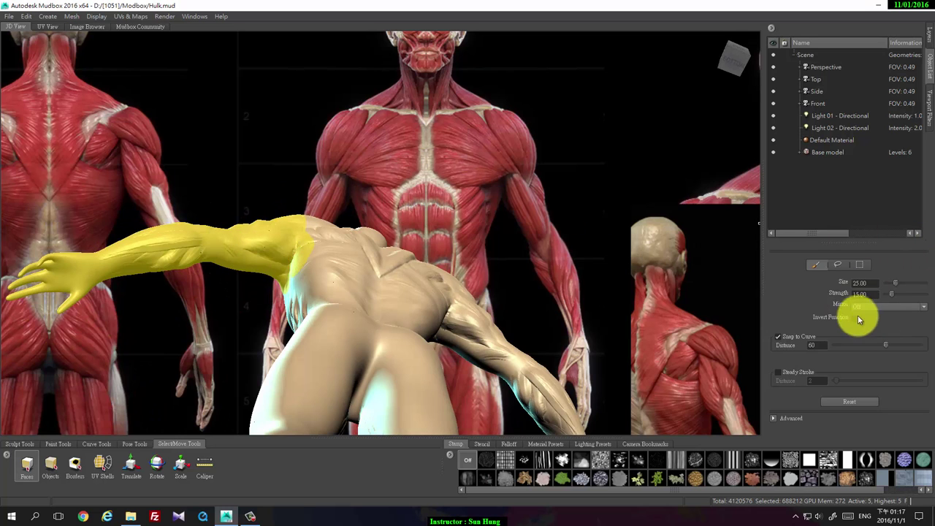
- Set the Faces tool's mirroring to X and clear the current face selection
{"action": "left_click", "coordinate": [868, 307]}
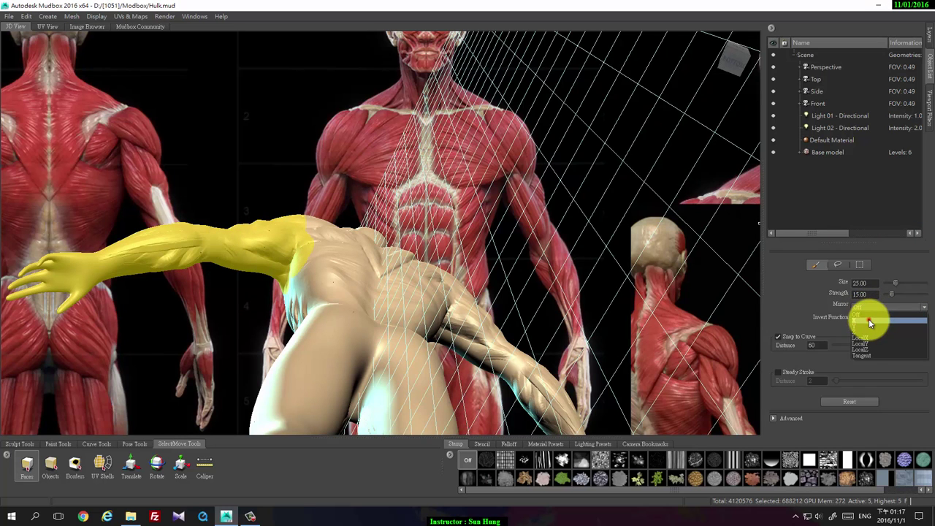
{"action": "left_click", "coordinate": [869, 319]}
{"action": "left_click", "coordinate": [307, 256]}
{"action": "left_click_drag", "start_coordinate": [538, 110], "coordinate": [521, 171], "text": "alt"}
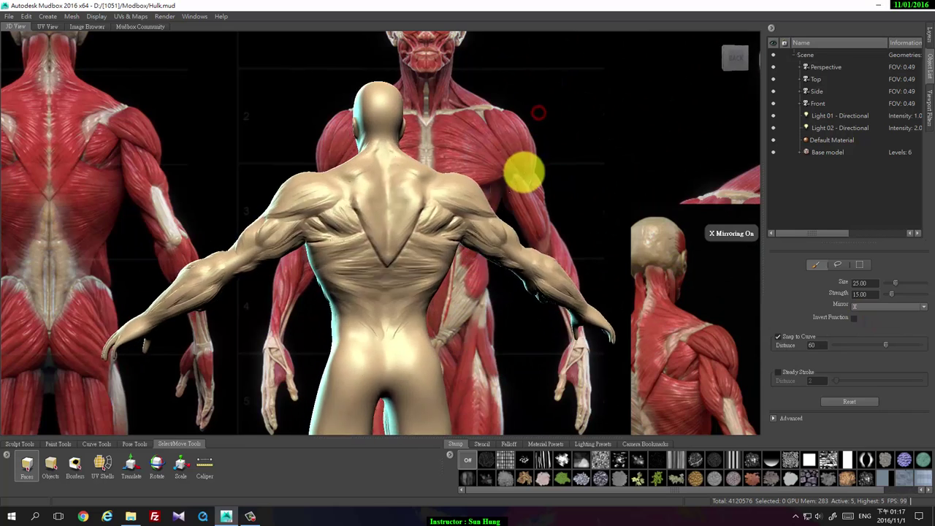
- Select the faces of both arms from upper arm to hand, covering the back and front sides
{"action": "mouse_move", "coordinate": [244, 232]}
{"action": "left_mouse_down"}
{"action": "mouse_move", "coordinate": [83, 358]}
{"action": "mouse_move", "coordinate": [91, 365]}
{"action": "left_mouse_up"}
{"action": "left_click_drag", "start_coordinate": [221, 280], "coordinate": [593, 248], "text": "alt"}
{"action": "mouse_move", "coordinate": [527, 227]}
{"action": "left_mouse_down"}
{"action": "mouse_move", "coordinate": [490, 236]}
{"action": "mouse_move", "coordinate": [485, 261]}
{"action": "mouse_move", "coordinate": [566, 266]}
{"action": "mouse_move", "coordinate": [682, 371]}
{"action": "left_mouse_up"}
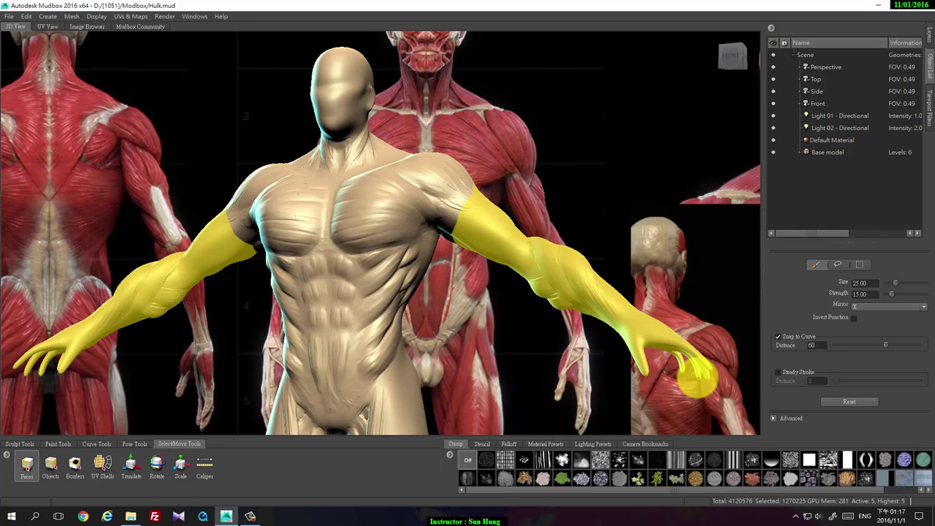
{"action": "mouse_move", "coordinate": [580, 194]}
{"action": "left_mouse_down", "text": "alt"}
{"action": "mouse_move", "coordinate": [302, 202]}
{"action": "mouse_move", "coordinate": [251, 151]}
{"action": "mouse_move", "coordinate": [242, 103]}
{"action": "mouse_move", "coordinate": [351, 157]}
{"action": "mouse_move", "coordinate": [592, 200]}
{"action": "mouse_move", "coordinate": [604, 189]}
{"action": "left_mouse_up", "text": "alt"}
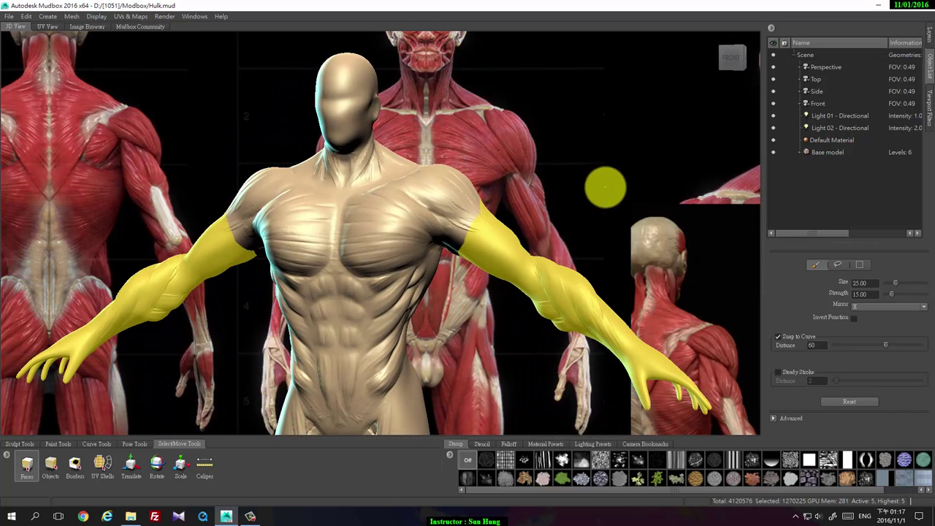
- Hide the selected arm faces so the armpits and sides of the torso are exposed
{"action": "left_click", "coordinate": [25, 15]}
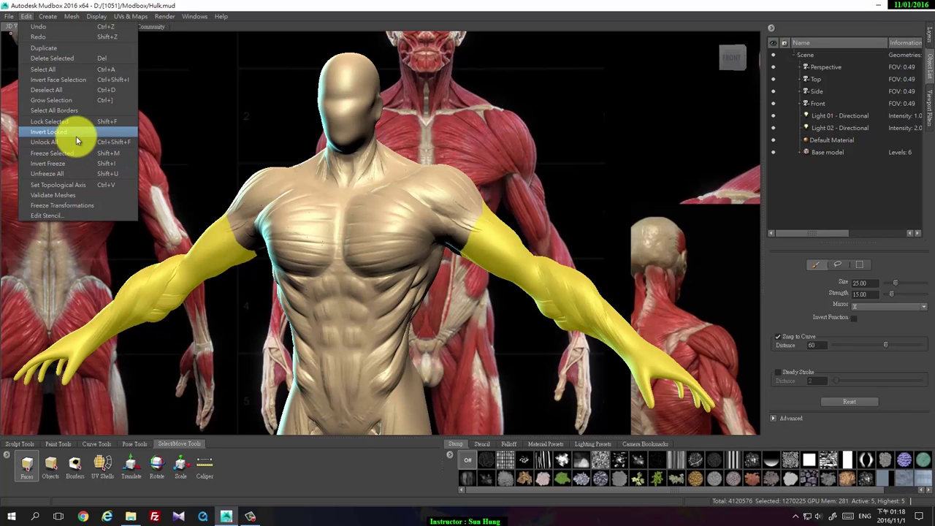
{"action": "mouse_move", "coordinate": [52, 20]}
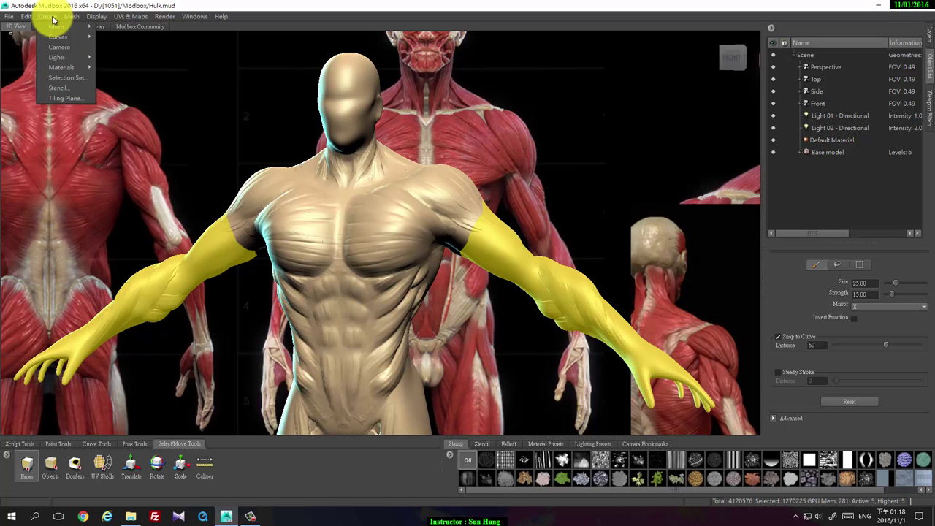
{"action": "mouse_move", "coordinate": [90, 20]}
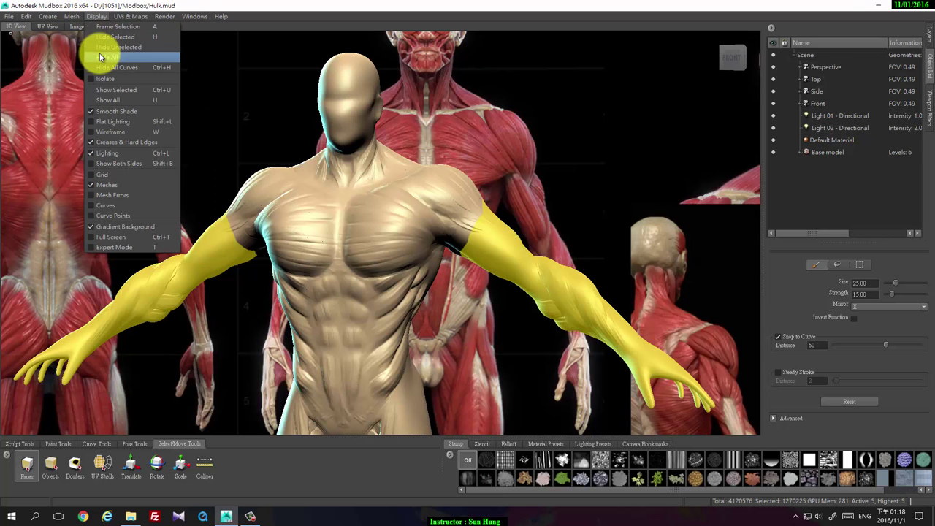
{"action": "left_click", "coordinate": [102, 35]}
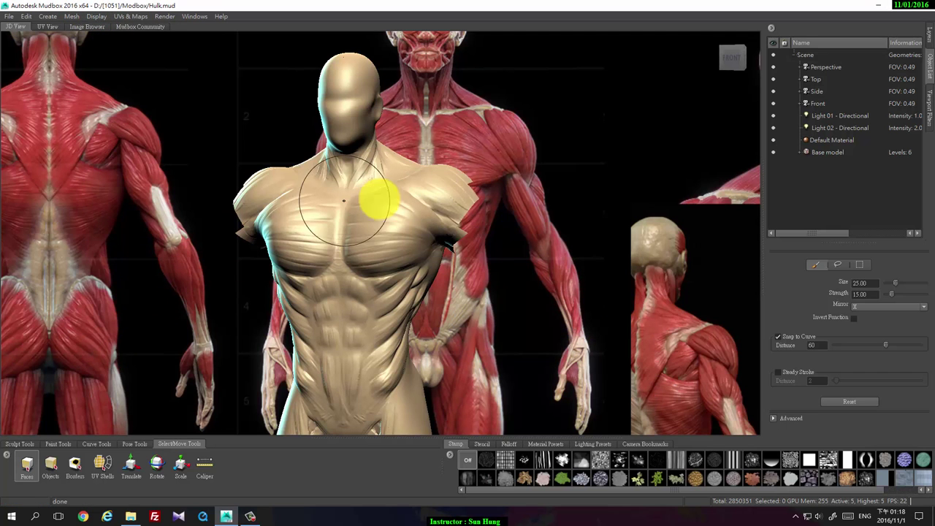
{"action": "left_click_drag", "start_coordinate": [519, 268], "coordinate": [590, 265], "text": "alt"}
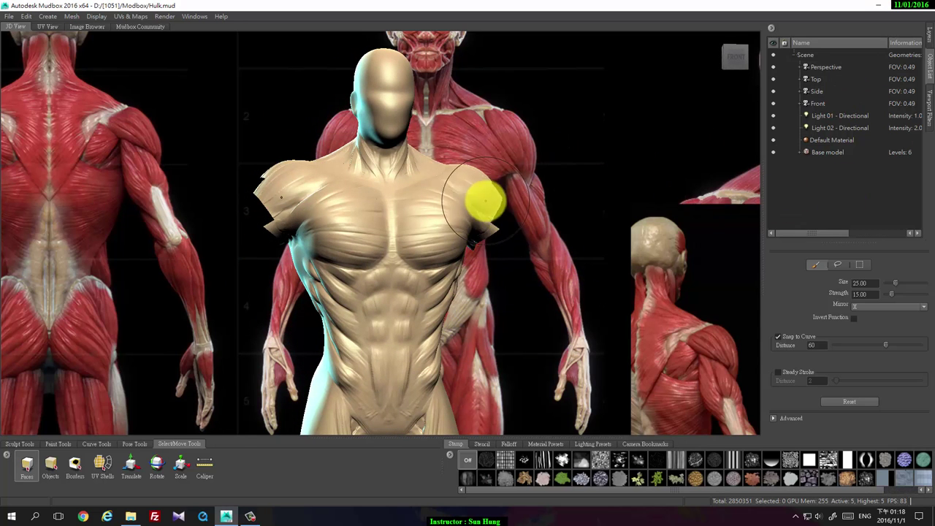
{"action": "left_click_drag", "start_coordinate": [550, 254], "coordinate": [488, 257], "text": "alt"}
{"action": "right_click_drag", "start_coordinate": [427, 239], "coordinate": [453, 300], "text": "alt"}
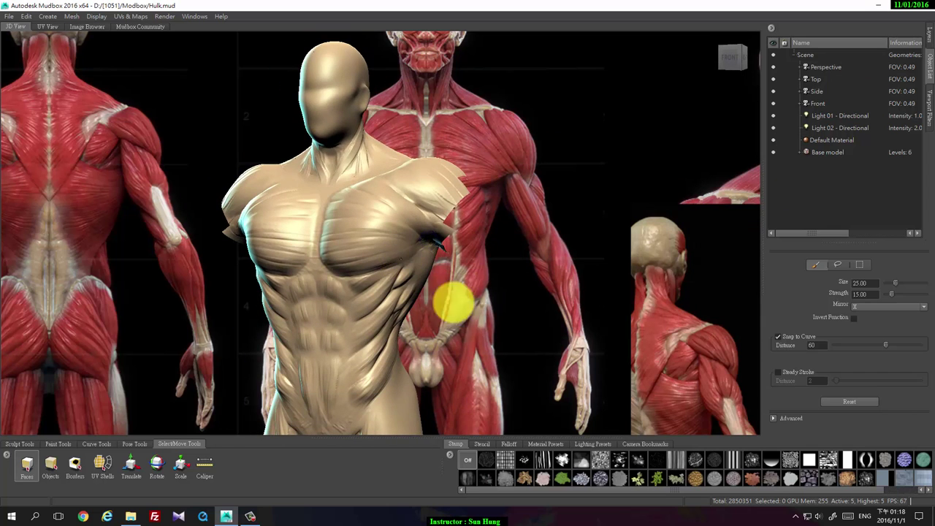
- Select the faces of the pelvis and both legs down to the feet, covering the front and back
{"action": "middle_click_drag", "start_coordinate": [483, 309], "coordinate": [499, 95], "text": "alt"}
{"action": "mouse_move", "coordinate": [501, 317]}
{"action": "right_mouse_down", "text": "alt"}
{"action": "mouse_move", "coordinate": [511, 232]}
{"action": "mouse_move", "coordinate": [499, 329]}
{"action": "right_mouse_up", "text": "alt"}
{"action": "mouse_move", "coordinate": [332, 98]}
{"action": "left_mouse_down"}
{"action": "mouse_move", "coordinate": [398, 95]}
{"action": "mouse_move", "coordinate": [417, 156]}
{"action": "mouse_move", "coordinate": [427, 292]}
{"action": "mouse_move", "coordinate": [454, 353]}
{"action": "left_mouse_up"}
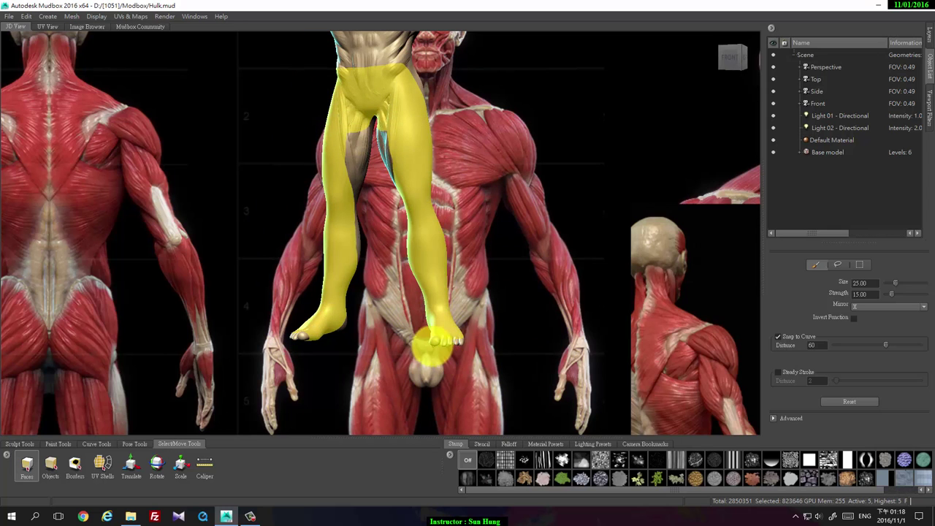
{"action": "mouse_move", "coordinate": [382, 92]}
{"action": "left_mouse_down"}
{"action": "mouse_move", "coordinate": [386, 156]}
{"action": "mouse_move", "coordinate": [431, 315]}
{"action": "left_mouse_up"}
{"action": "left_click_drag", "start_coordinate": [455, 209], "coordinate": [278, 209], "text": "alt"}
{"action": "mouse_move", "coordinate": [321, 99]}
{"action": "left_mouse_down"}
{"action": "mouse_move", "coordinate": [324, 88]}
{"action": "mouse_move", "coordinate": [356, 93]}
{"action": "mouse_move", "coordinate": [330, 139]}
{"action": "mouse_move", "coordinate": [340, 262]}
{"action": "mouse_move", "coordinate": [321, 267]}
{"action": "mouse_move", "coordinate": [323, 360]}
{"action": "mouse_move", "coordinate": [334, 346]}
{"action": "mouse_move", "coordinate": [359, 151]}
{"action": "mouse_move", "coordinate": [351, 182]}
{"action": "mouse_move", "coordinate": [321, 131]}
{"action": "mouse_move", "coordinate": [303, 140]}
{"action": "left_mouse_up"}
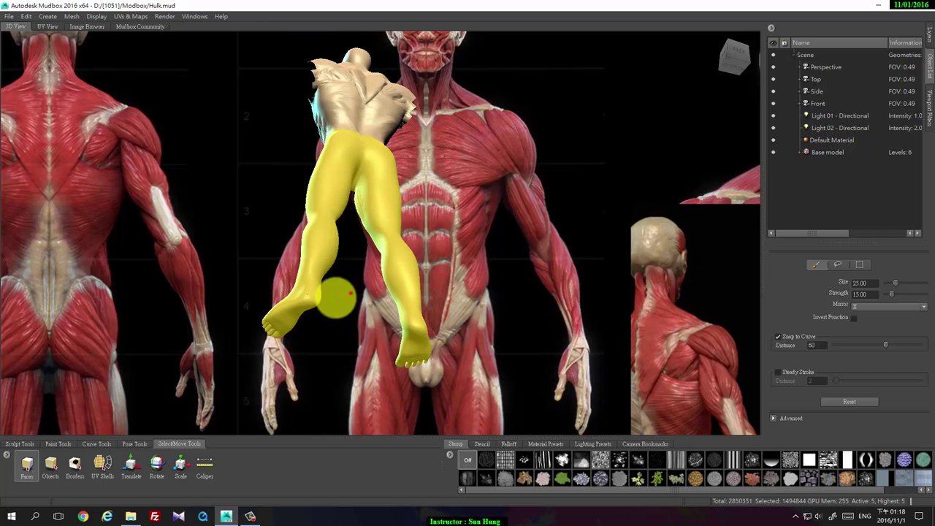
{"action": "left_click_drag", "start_coordinate": [336, 298], "coordinate": [494, 217], "text": "alt"}
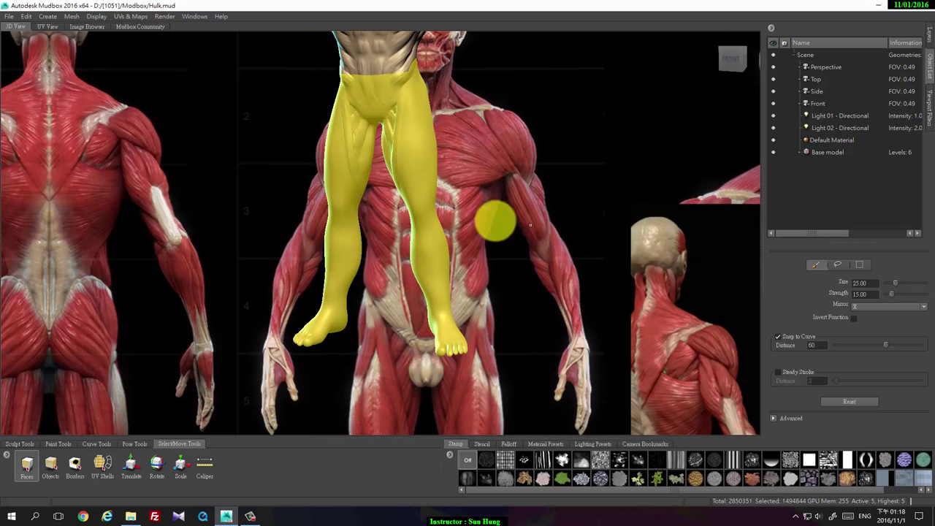
- Hide the selected pelvis and leg faces, leaving only the head and torso displayed
{"action": "left_click", "coordinate": [98, 16]}
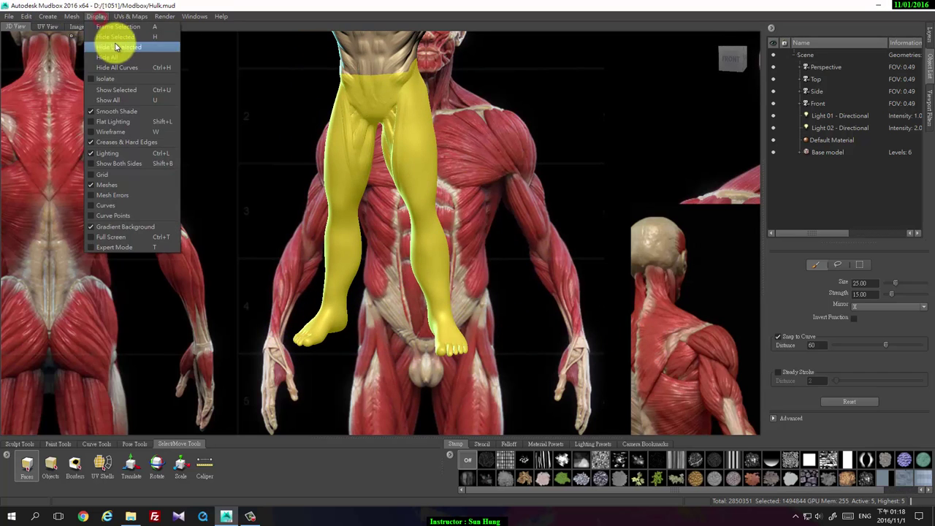
{"action": "left_click", "coordinate": [117, 37]}
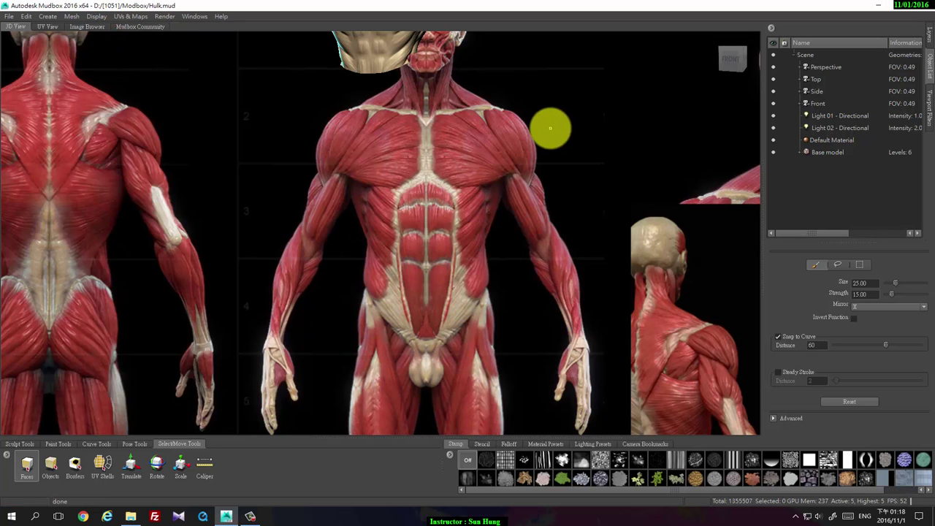
{"action": "left_click_drag", "start_coordinate": [482, 93], "coordinate": [470, 210], "text": "alt"}
{"action": "left_click_drag", "start_coordinate": [524, 221], "coordinate": [492, 207], "text": "alt"}
{"action": "right_click_drag", "start_coordinate": [485, 198], "coordinate": [482, 281], "text": "alt"}
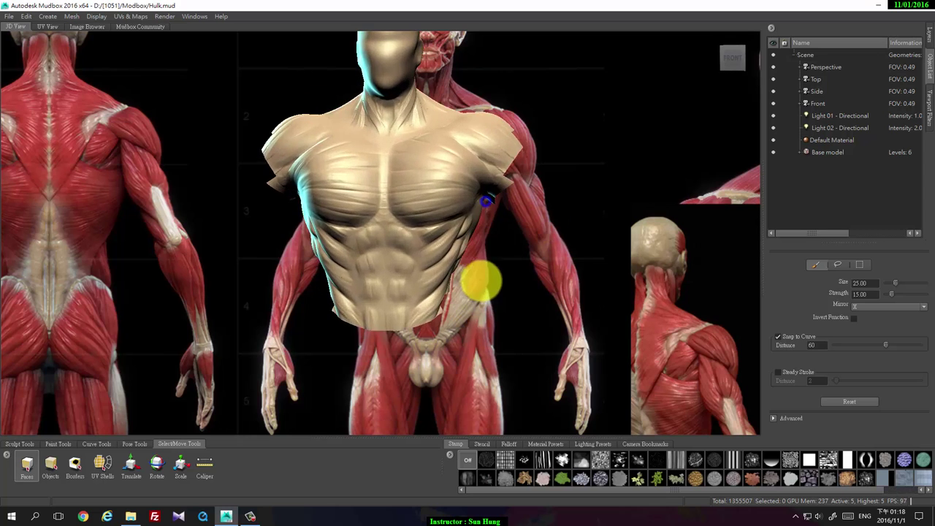
{"action": "mouse_move", "coordinate": [519, 226]}
{"action": "left_mouse_down", "text": "alt"}
{"action": "mouse_move", "coordinate": [488, 234]}
{"action": "mouse_move", "coordinate": [502, 231]}
{"action": "left_mouse_up", "text": "alt"}
{"action": "left_click_drag", "start_coordinate": [494, 166], "coordinate": [511, 152], "text": "alt"}
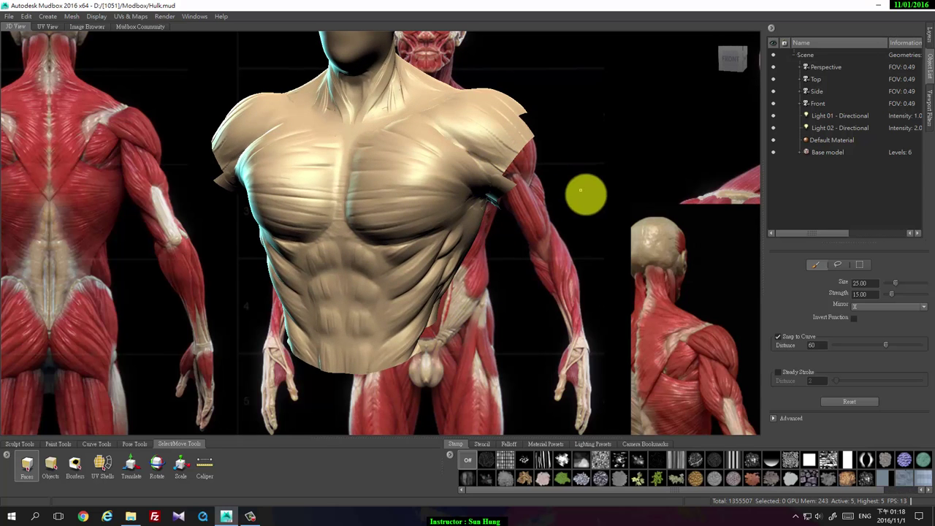
- Activate the Wax sculpting brush and reduce its size to 5.20 for work on the side of the torso
{"action": "left_click", "coordinate": [25, 445]}
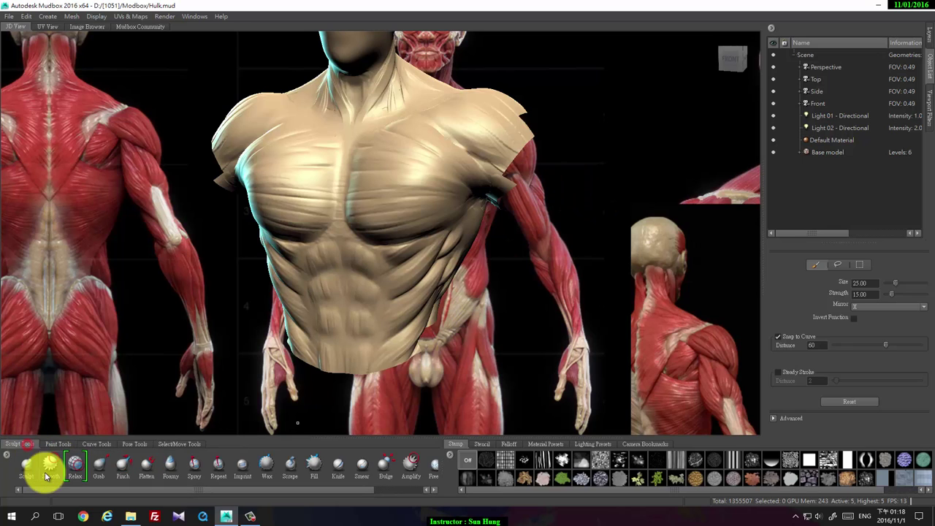
{"action": "left_click", "coordinate": [35, 470]}
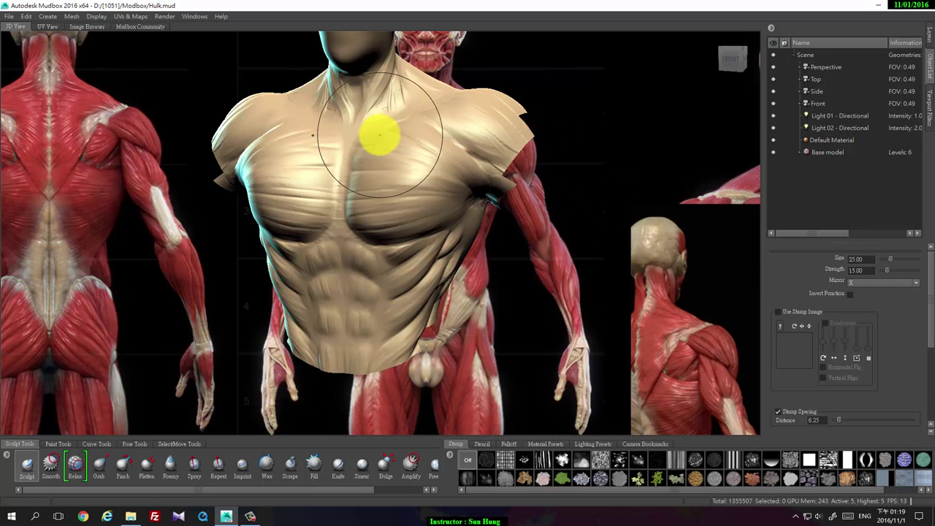
{"action": "mouse_move", "coordinate": [388, 173]}
{"action": "left_mouse_down", "text": "alt"}
{"action": "mouse_move", "coordinate": [340, 139]}
{"action": "mouse_move", "coordinate": [444, 146]}
{"action": "mouse_move", "coordinate": [444, 83]}
{"action": "mouse_move", "coordinate": [448, 135]}
{"action": "left_mouse_up", "text": "alt"}
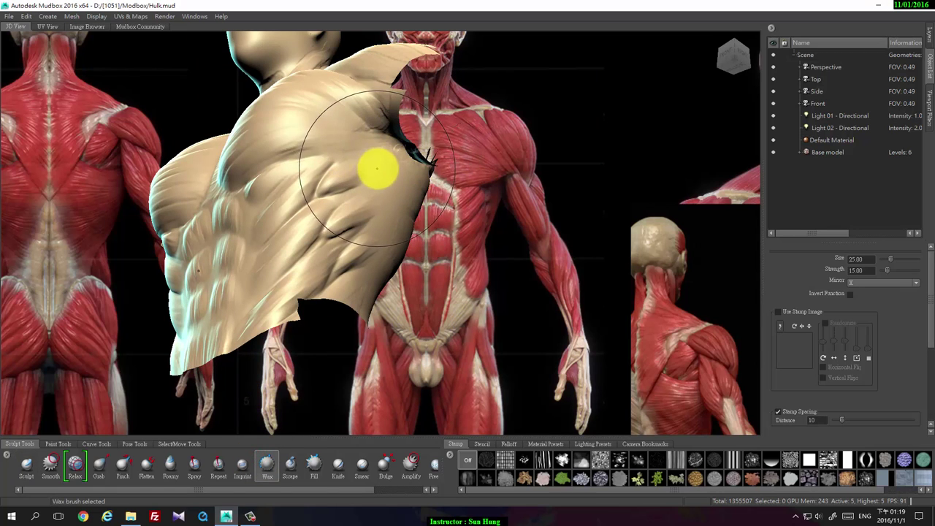
{"action": "left_click_drag", "start_coordinate": [379, 167], "coordinate": [380, 199]}
{"action": "mouse_move", "coordinate": [538, 200]}
{"action": "left_mouse_down", "text": "alt"}
{"action": "mouse_move", "coordinate": [509, 206]}
{"action": "mouse_move", "coordinate": [520, 216]}
{"action": "mouse_move", "coordinate": [333, 209]}
{"action": "left_mouse_up", "text": "alt"}
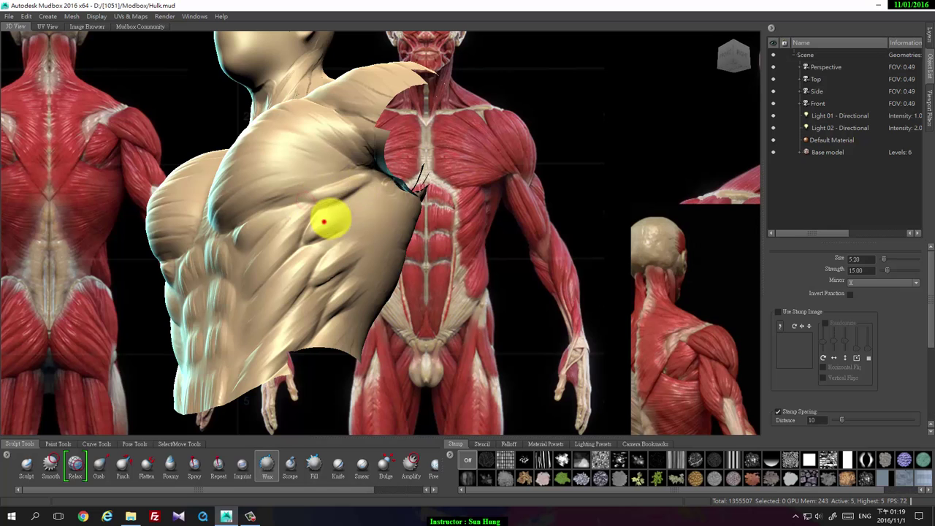
- Sculpt the muscle forms beneath the armpit and along the side of the ribcage with the Wax brush
{"action": "mouse_move", "coordinate": [341, 222]}
{"action": "left_mouse_down"}
{"action": "mouse_move", "coordinate": [393, 193]}
{"action": "mouse_move", "coordinate": [379, 193]}
{"action": "left_mouse_up"}
{"action": "mouse_move", "coordinate": [323, 265]}
{"action": "left_mouse_down"}
{"action": "mouse_move", "coordinate": [377, 225]}
{"action": "mouse_move", "coordinate": [334, 268]}
{"action": "mouse_move", "coordinate": [334, 309]}
{"action": "mouse_move", "coordinate": [347, 295]}
{"action": "left_mouse_up"}
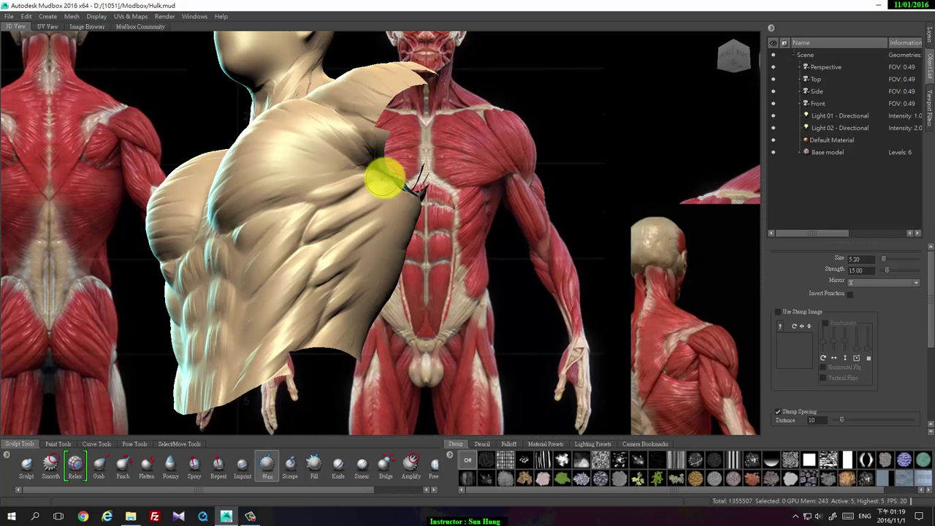
{"action": "left_click_drag", "start_coordinate": [384, 226], "coordinate": [311, 257], "text": "alt"}
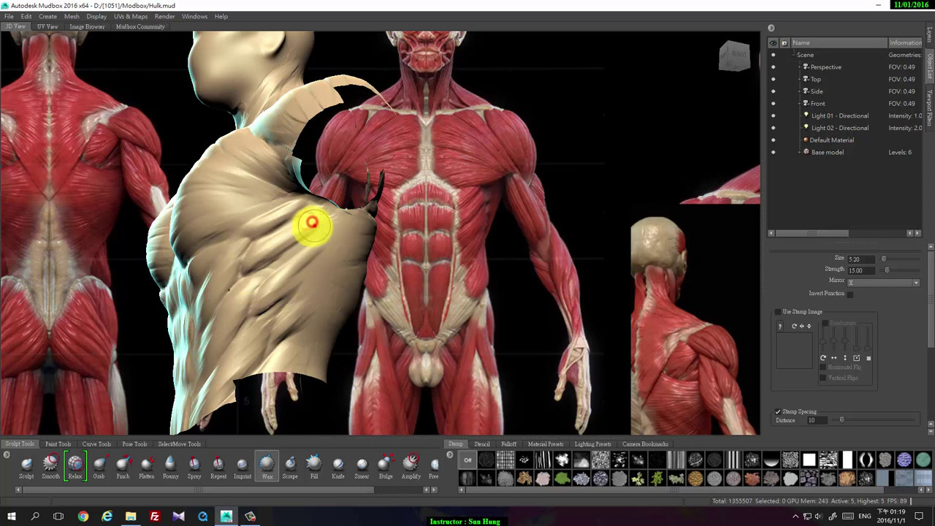
{"action": "mouse_move", "coordinate": [311, 222]}
{"action": "left_mouse_down", "text": "alt"}
{"action": "mouse_move", "coordinate": [436, 241]}
{"action": "mouse_move", "coordinate": [387, 254]}
{"action": "left_mouse_up", "text": "alt"}
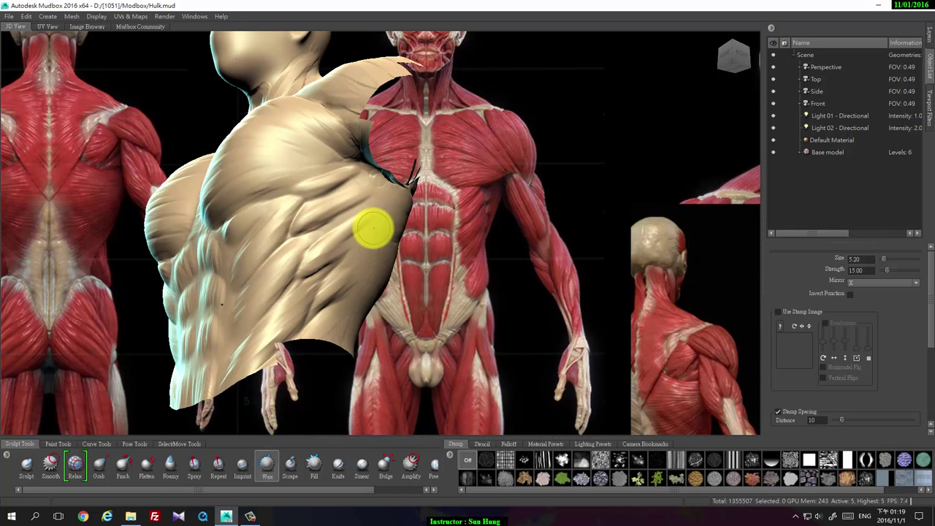
{"action": "mouse_move", "coordinate": [368, 231]}
{"action": "left_mouse_down", "text": "alt"}
{"action": "mouse_move", "coordinate": [416, 255]}
{"action": "mouse_move", "coordinate": [402, 217]}
{"action": "mouse_move", "coordinate": [325, 222]}
{"action": "mouse_move", "coordinate": [317, 208]}
{"action": "mouse_move", "coordinate": [358, 218]}
{"action": "left_mouse_up", "text": "alt"}
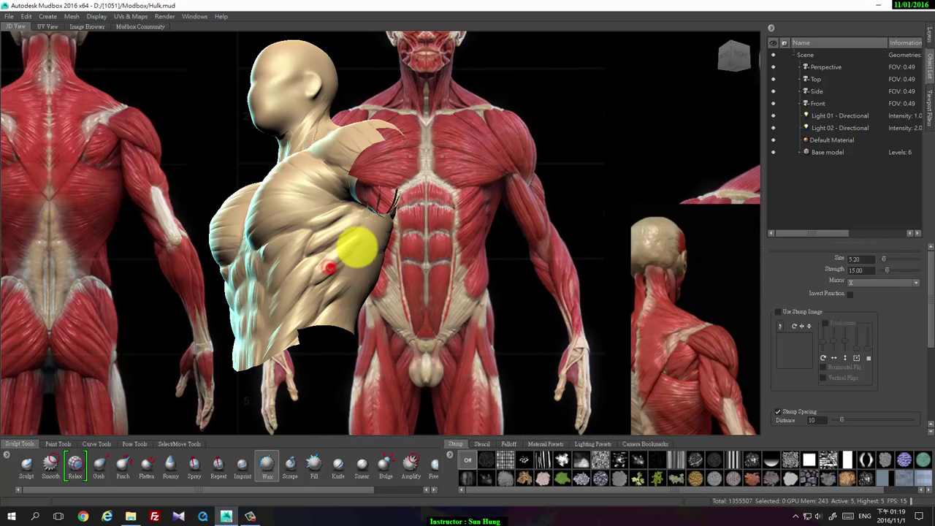
{"action": "left_click_drag", "start_coordinate": [332, 294], "coordinate": [319, 224], "text": "alt"}
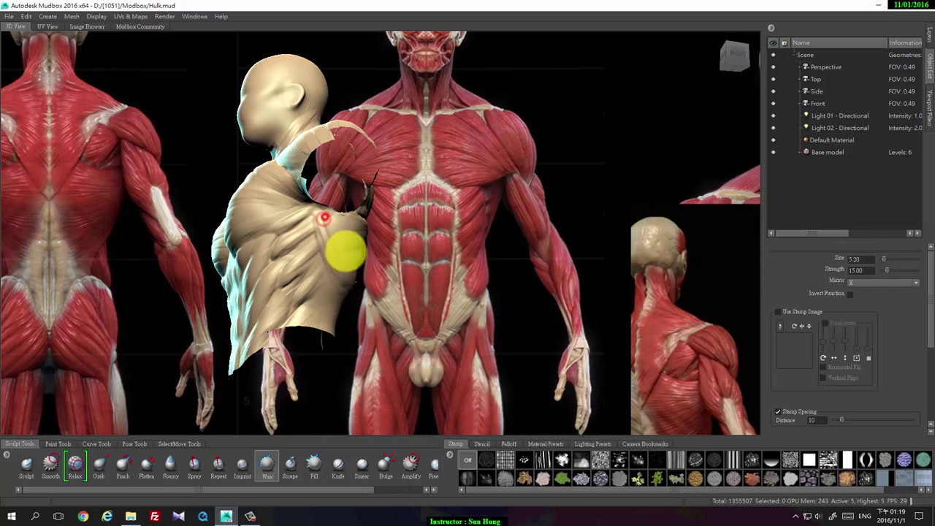
{"action": "mouse_move", "coordinate": [346, 251]}
{"action": "left_mouse_down", "text": "alt"}
{"action": "mouse_move", "coordinate": [208, 255]}
{"action": "mouse_move", "coordinate": [274, 283]}
{"action": "left_mouse_up", "text": "alt"}
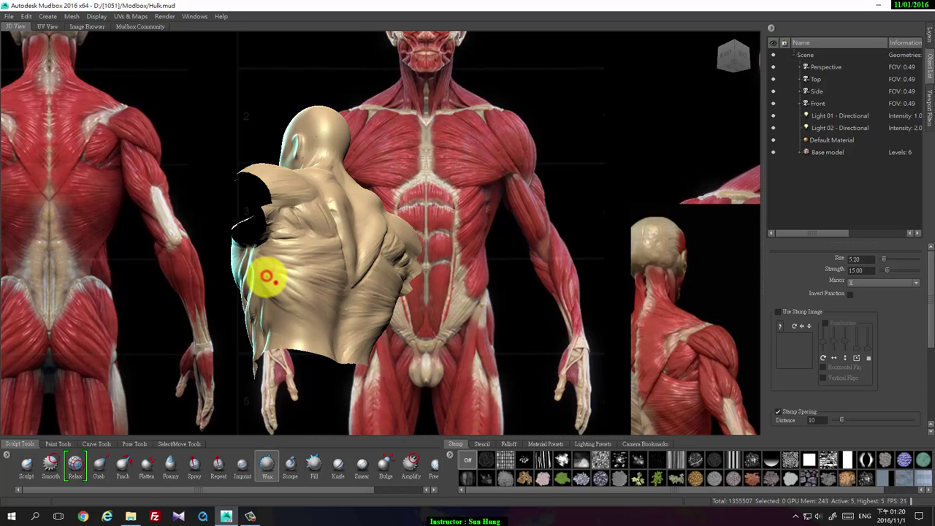
{"action": "mouse_move", "coordinate": [299, 289]}
{"action": "left_mouse_down", "text": "alt"}
{"action": "mouse_move", "coordinate": [234, 285]}
{"action": "mouse_move", "coordinate": [384, 298]}
{"action": "mouse_move", "coordinate": [296, 250]}
{"action": "mouse_move", "coordinate": [413, 240]}
{"action": "mouse_move", "coordinate": [392, 168]}
{"action": "mouse_move", "coordinate": [407, 217]}
{"action": "mouse_move", "coordinate": [511, 219]}
{"action": "mouse_move", "coordinate": [367, 211]}
{"action": "mouse_move", "coordinate": [248, 235]}
{"action": "mouse_move", "coordinate": [217, 259]}
{"action": "mouse_move", "coordinate": [255, 268]}
{"action": "mouse_move", "coordinate": [452, 232]}
{"action": "mouse_move", "coordinate": [416, 213]}
{"action": "left_mouse_up", "text": "alt"}
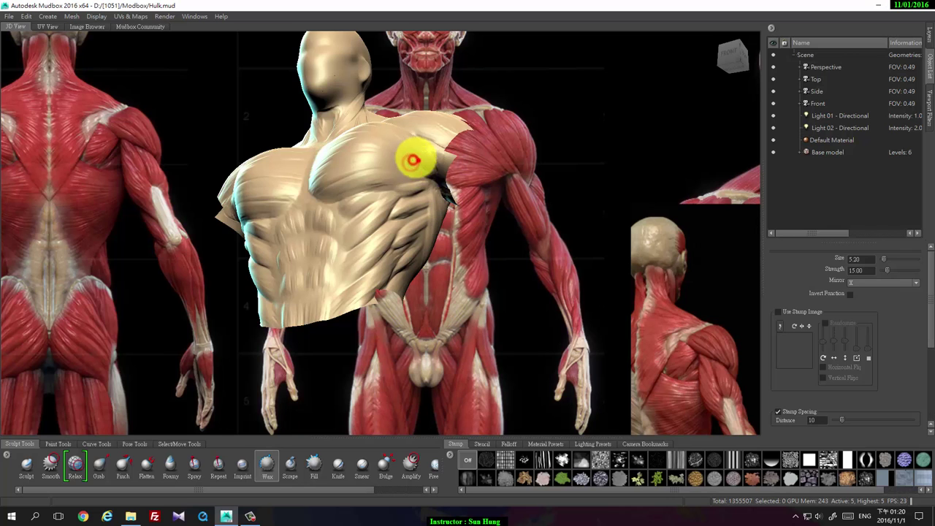
{"action": "left_click_drag", "start_coordinate": [417, 208], "coordinate": [438, 149], "text": "alt"}
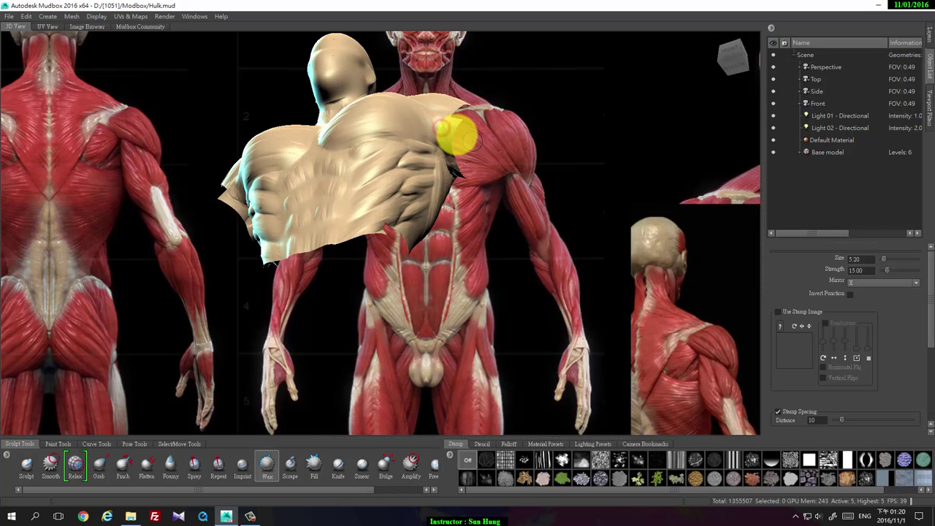
{"action": "mouse_move", "coordinate": [455, 131]}
{"action": "left_mouse_down", "text": "alt"}
{"action": "mouse_move", "coordinate": [414, 177]}
{"action": "mouse_move", "coordinate": [390, 182]}
{"action": "mouse_move", "coordinate": [427, 164]}
{"action": "mouse_move", "coordinate": [493, 183]}
{"action": "left_mouse_up", "text": "alt"}
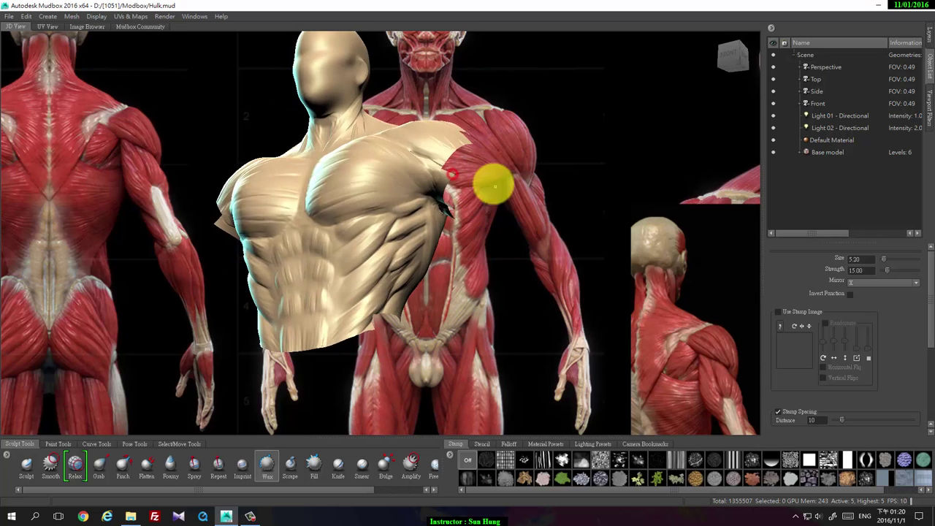
- Show all hidden parts so the arms, pelvis and legs of the figure are displayed again
{"action": "left_click", "coordinate": [97, 16]}
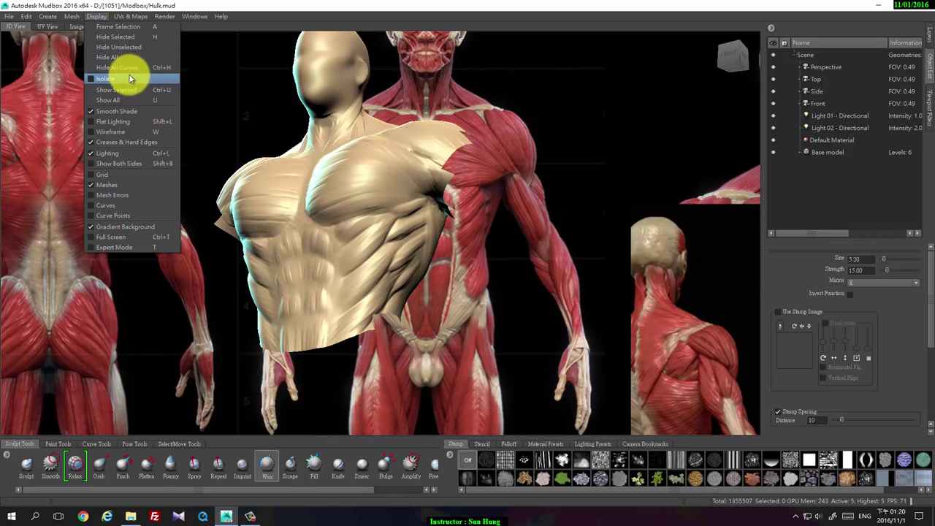
{"action": "left_click", "coordinate": [121, 99]}
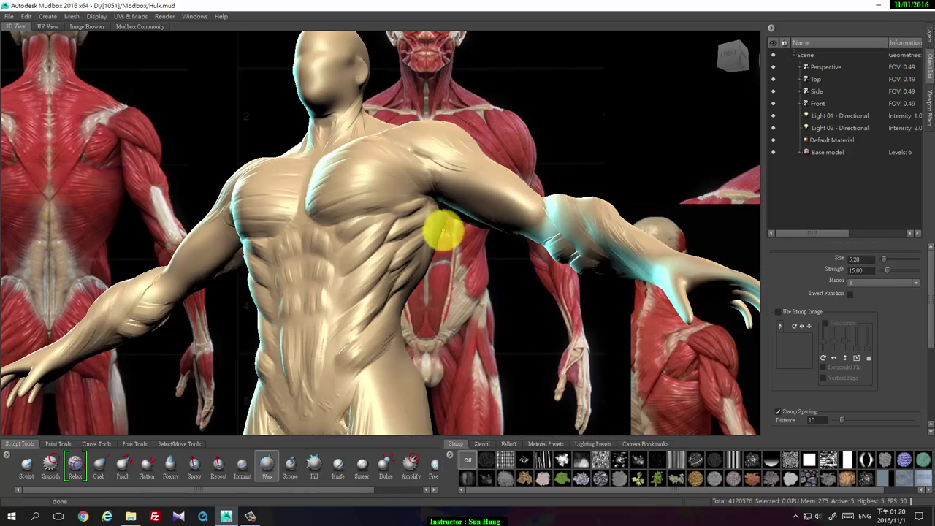
{"action": "mouse_move", "coordinate": [508, 285]}
{"action": "left_mouse_down", "text": "alt"}
{"action": "mouse_move", "coordinate": [521, 267]}
{"action": "mouse_move", "coordinate": [469, 250]}
{"action": "mouse_move", "coordinate": [417, 215]}
{"action": "mouse_move", "coordinate": [442, 167]}
{"action": "mouse_move", "coordinate": [449, 209]}
{"action": "mouse_move", "coordinate": [521, 244]}
{"action": "mouse_move", "coordinate": [427, 235]}
{"action": "mouse_move", "coordinate": [333, 163]}
{"action": "mouse_move", "coordinate": [562, 267]}
{"action": "left_mouse_up", "text": "alt"}
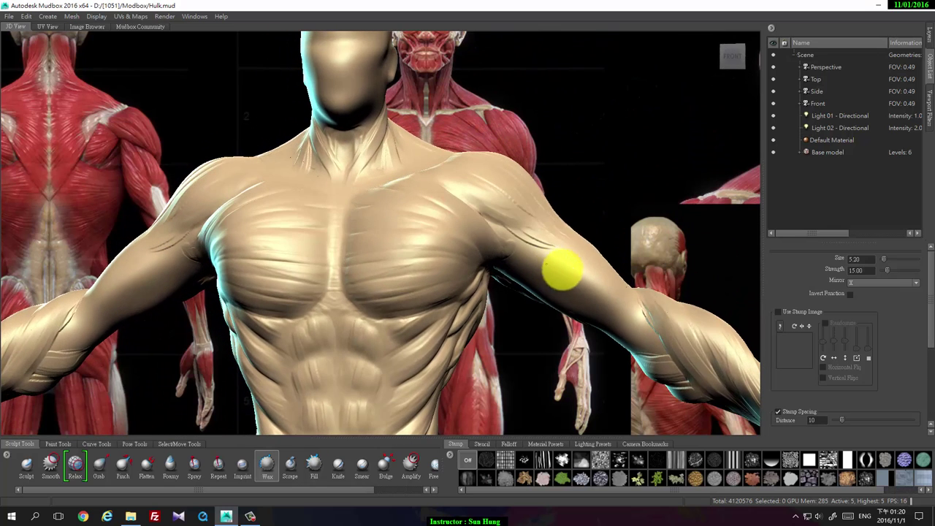
- Select the entire base model with the Objects selection tool from the lower legs
{"action": "left_click", "coordinate": [927, 40]}
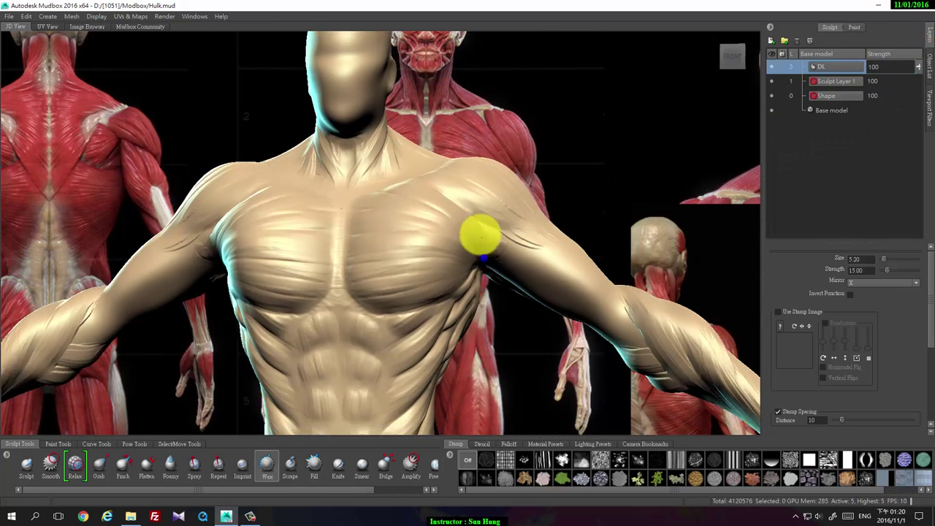
{"action": "right_click_drag", "start_coordinate": [480, 235], "coordinate": [471, 164], "text": "alt"}
{"action": "middle_click_drag", "start_coordinate": [471, 164], "coordinate": [474, 142], "text": "alt"}
{"action": "right_click_drag", "start_coordinate": [473, 141], "coordinate": [438, 241], "text": "alt"}
{"action": "mouse_move", "coordinate": [438, 242]}
{"action": "middle_mouse_down", "text": "alt"}
{"action": "mouse_move", "coordinate": [448, 117]}
{"action": "mouse_move", "coordinate": [461, 165]}
{"action": "mouse_move", "coordinate": [507, 185]}
{"action": "mouse_move", "coordinate": [505, 162]}
{"action": "middle_mouse_up", "text": "alt"}
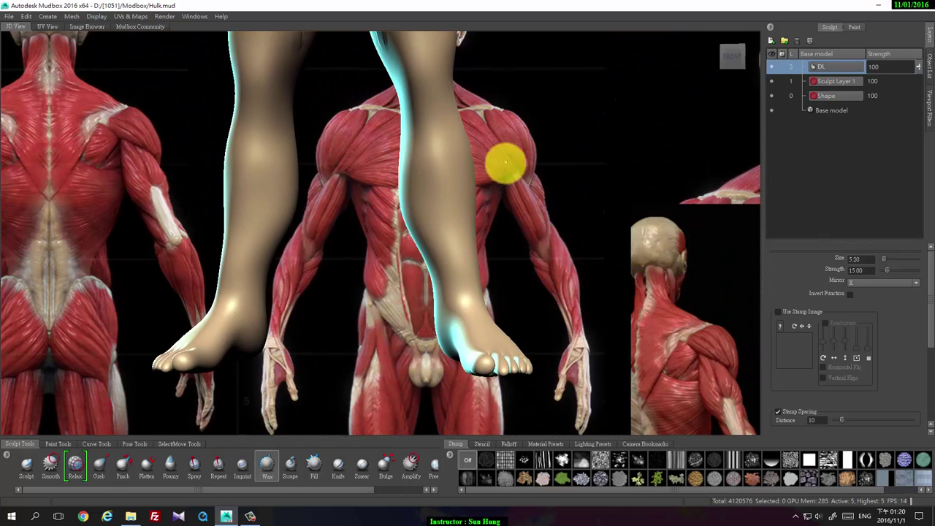
{"action": "left_click", "coordinate": [98, 445]}
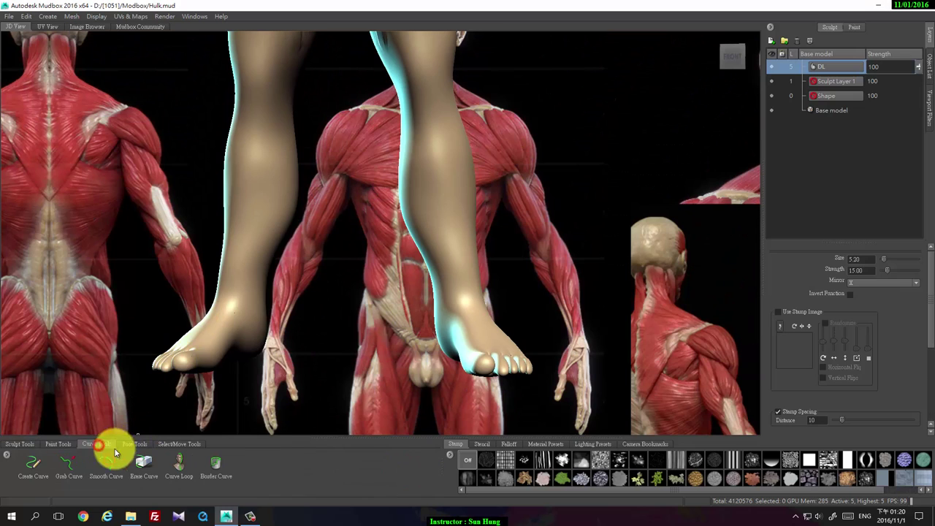
{"action": "left_click", "coordinate": [59, 445]}
{"action": "left_click", "coordinate": [179, 444]}
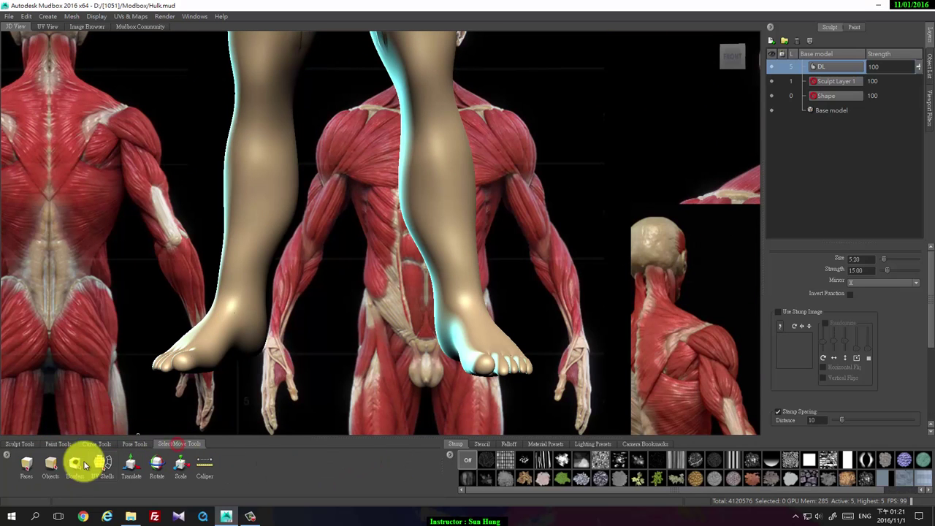
{"action": "left_click", "coordinate": [50, 464]}
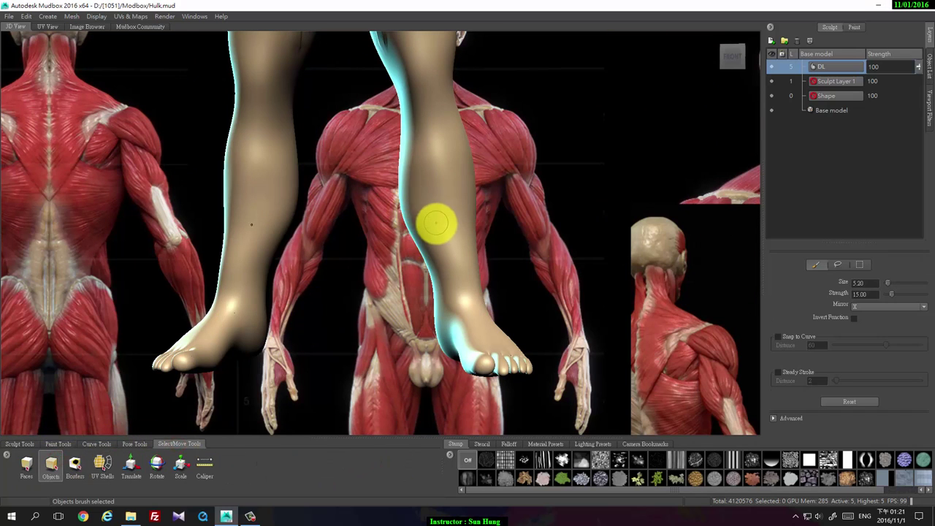
{"action": "left_click", "coordinate": [438, 194]}
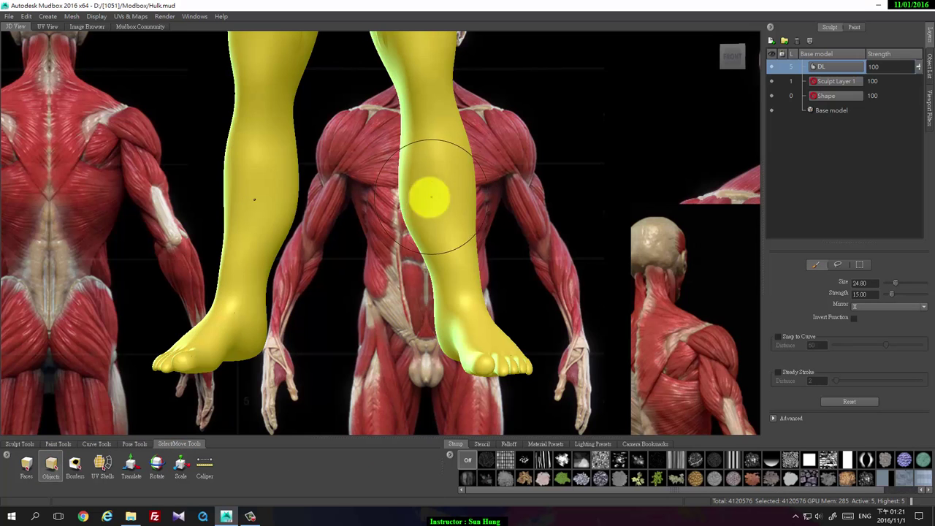
- Clear the object selection and select the faces of both lower legs and feet with the Faces tool, mirrored in X
{"action": "left_click", "coordinate": [24, 462]}
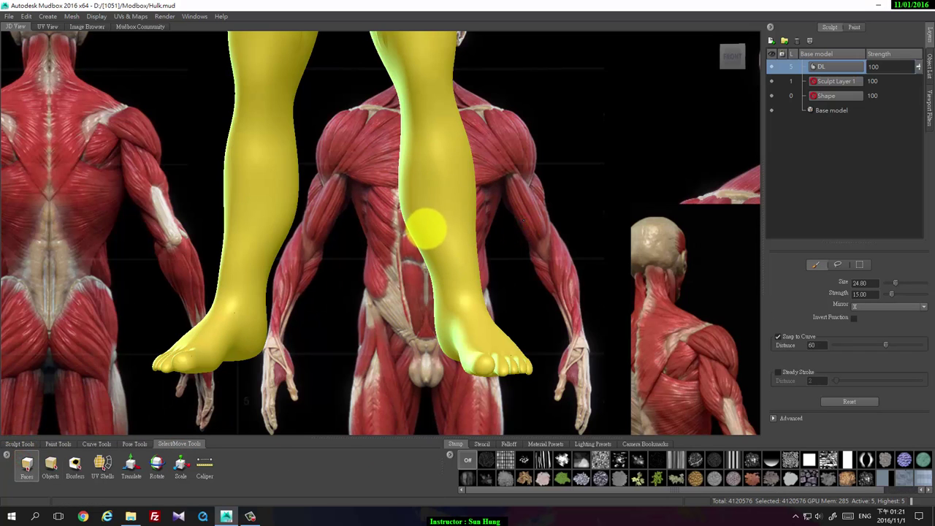
{"action": "key", "text": "d"}
{"action": "mouse_move", "coordinate": [443, 212]}
{"action": "left_mouse_down"}
{"action": "mouse_move", "coordinate": [467, 212]}
{"action": "mouse_move", "coordinate": [460, 331]}
{"action": "mouse_move", "coordinate": [477, 359]}
{"action": "mouse_move", "coordinate": [522, 369]}
{"action": "mouse_move", "coordinate": [336, 283]}
{"action": "mouse_move", "coordinate": [330, 217]}
{"action": "mouse_move", "coordinate": [346, 208]}
{"action": "mouse_move", "coordinate": [289, 250]}
{"action": "mouse_move", "coordinate": [271, 334]}
{"action": "mouse_move", "coordinate": [319, 338]}
{"action": "mouse_move", "coordinate": [430, 292]}
{"action": "mouse_move", "coordinate": [376, 230]}
{"action": "mouse_move", "coordinate": [360, 232]}
{"action": "mouse_move", "coordinate": [360, 276]}
{"action": "mouse_move", "coordinate": [678, 273]}
{"action": "mouse_move", "coordinate": [634, 276]}
{"action": "left_mouse_up"}
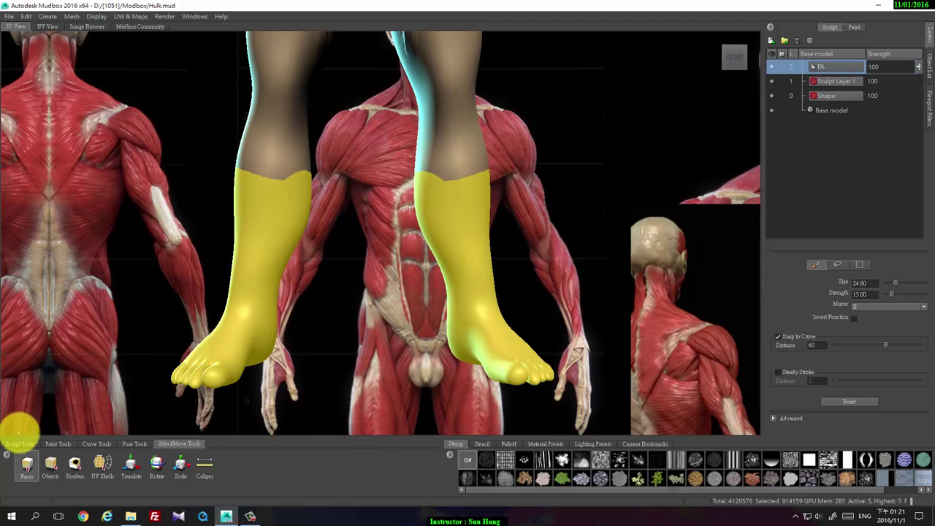
- Paint a frozen area over the lower legs with the Freeze brush, and unfreeze everything again
{"action": "left_click", "coordinate": [19, 443]}
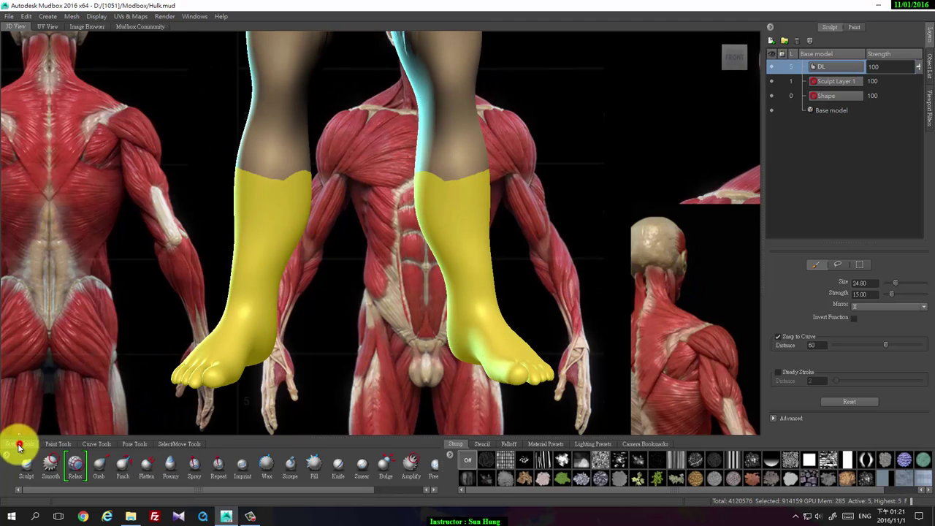
{"action": "left_click", "coordinate": [407, 490]}
{"action": "left_click", "coordinate": [424, 465]}
{"action": "left_click", "coordinate": [401, 464]}
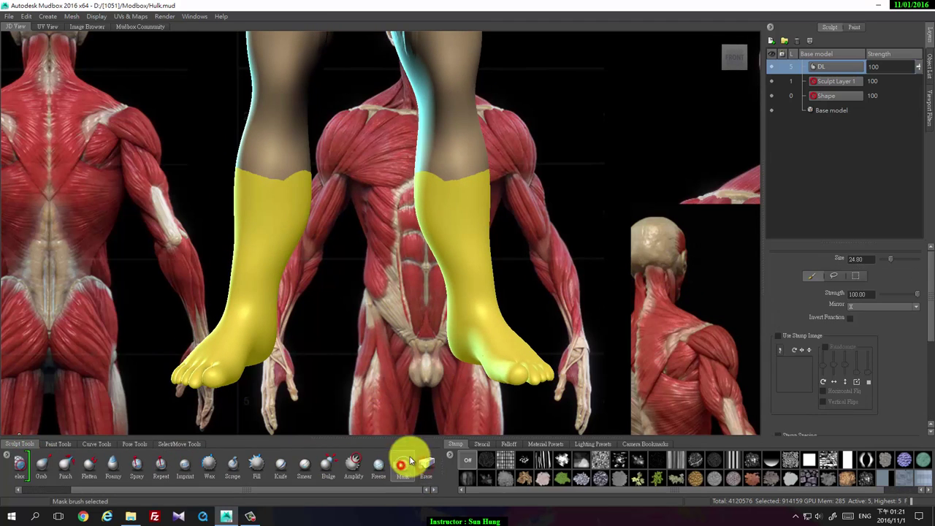
{"action": "left_click", "coordinate": [378, 464]}
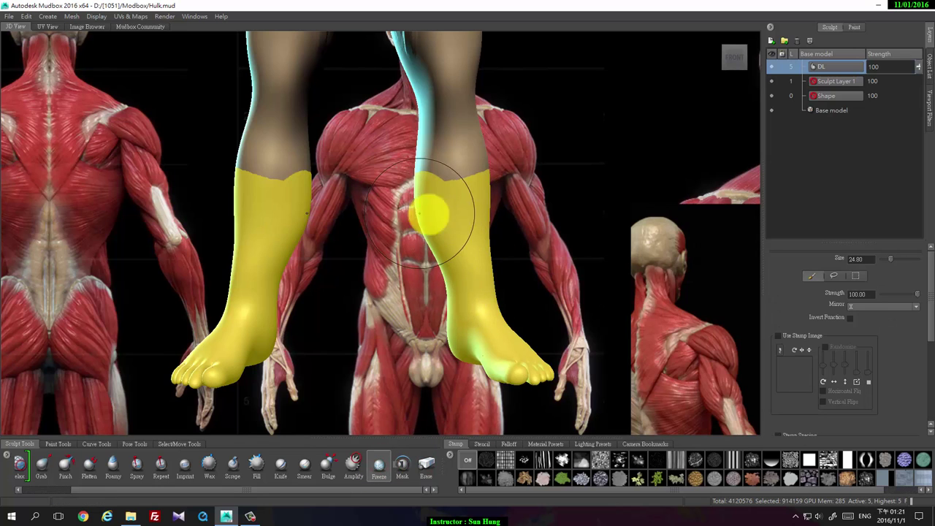
{"action": "mouse_move", "coordinate": [443, 211]}
{"action": "left_mouse_down"}
{"action": "mouse_move", "coordinate": [444, 198]}
{"action": "mouse_move", "coordinate": [494, 203]}
{"action": "left_mouse_up"}
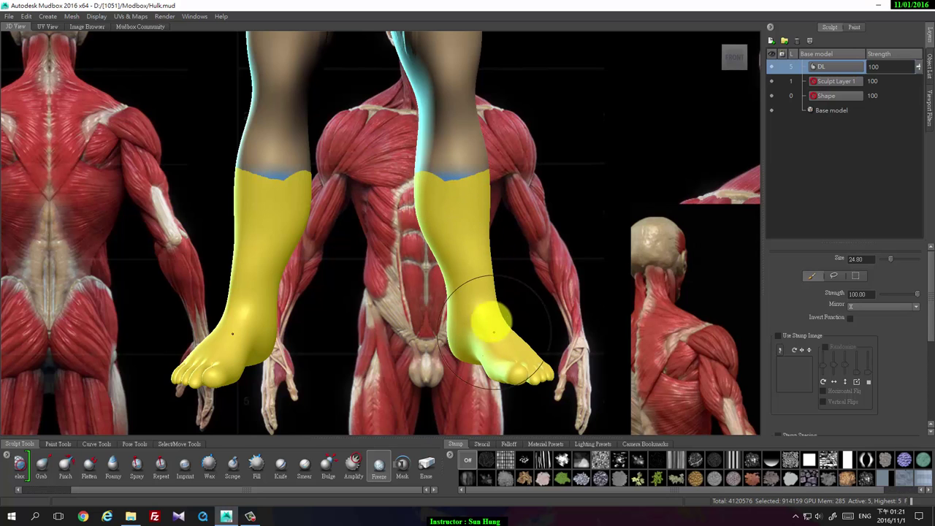
{"action": "left_click", "coordinate": [25, 16]}
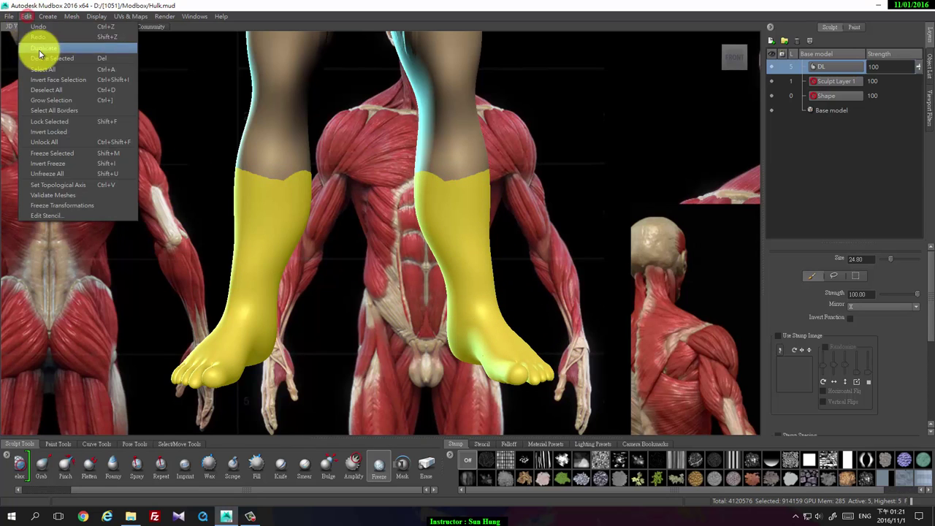
{"action": "left_click", "coordinate": [63, 173]}
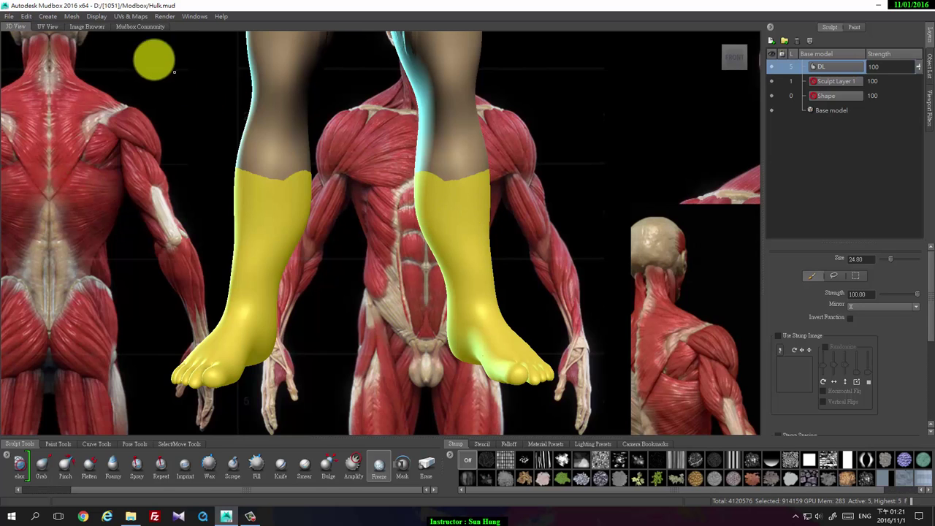
- Hide the selected lower-leg and foot faces and apply a Wax stroke on the legs just above the cut edge
{"action": "left_click", "coordinate": [97, 16]}
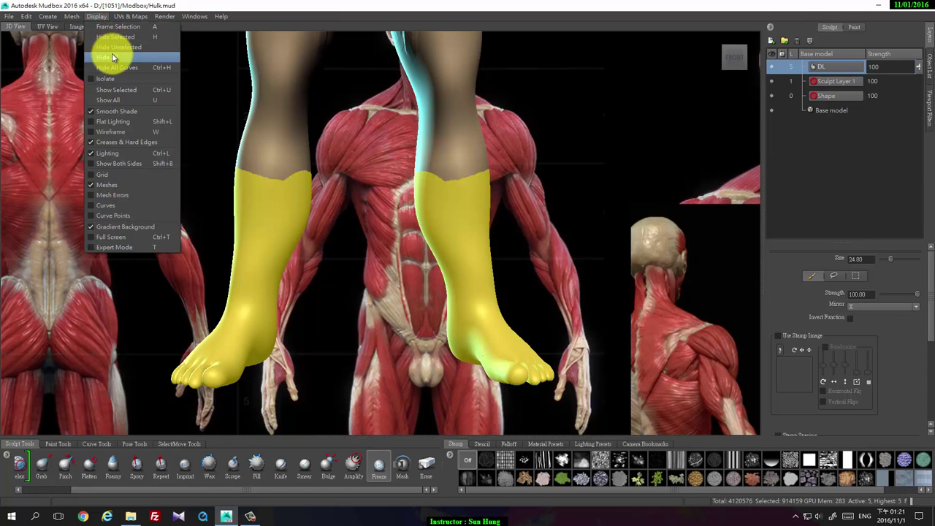
{"action": "left_click", "coordinate": [125, 37]}
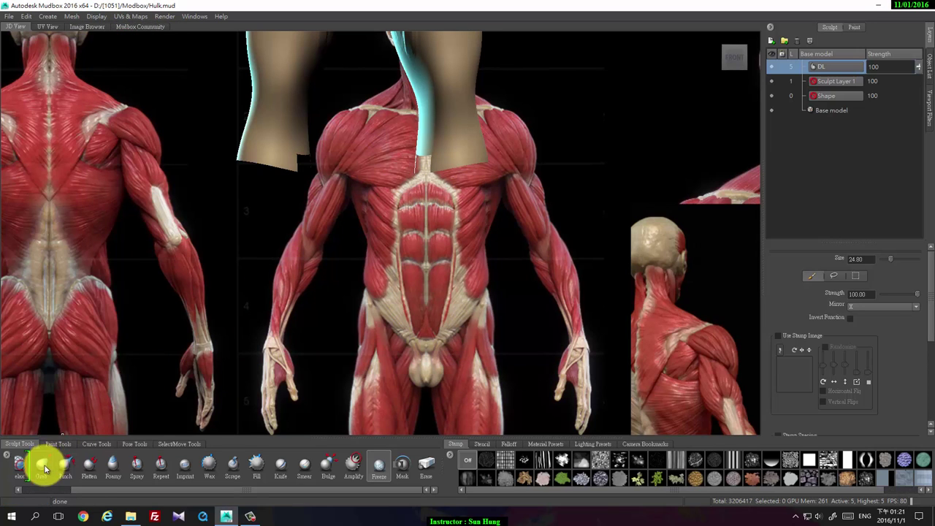
{"action": "scroll", "coordinate": [63, 471], "scroll_direction": "left", "scroll_amount": 2}
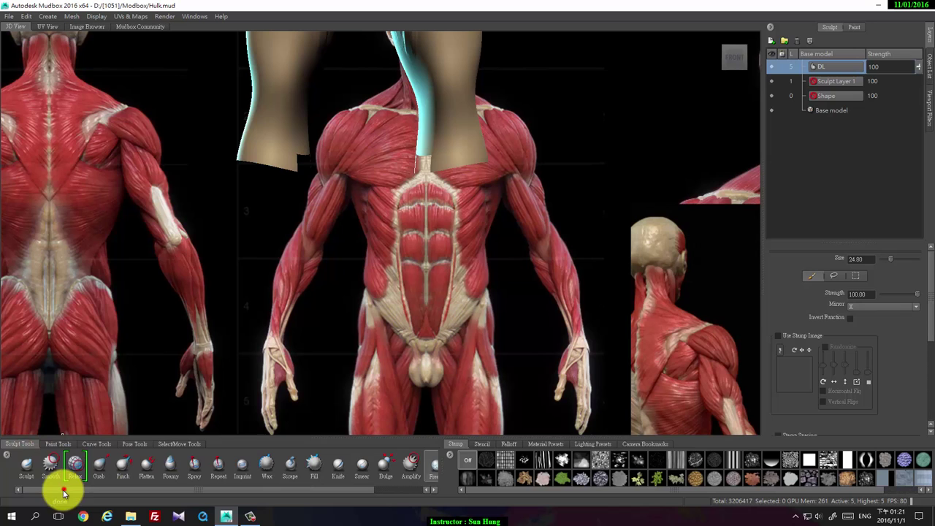
{"action": "left_click", "coordinate": [26, 463]}
{"action": "left_click", "coordinate": [267, 467]}
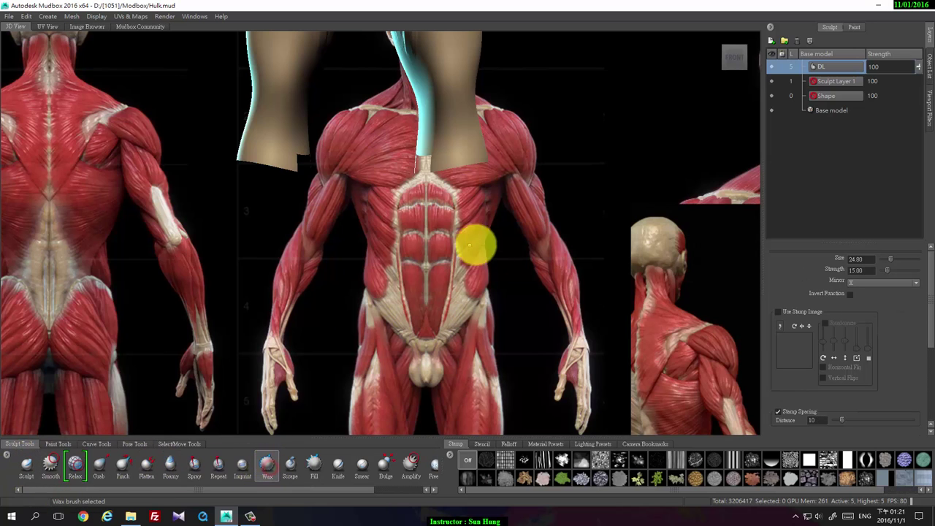
{"action": "left_click", "coordinate": [456, 149]}
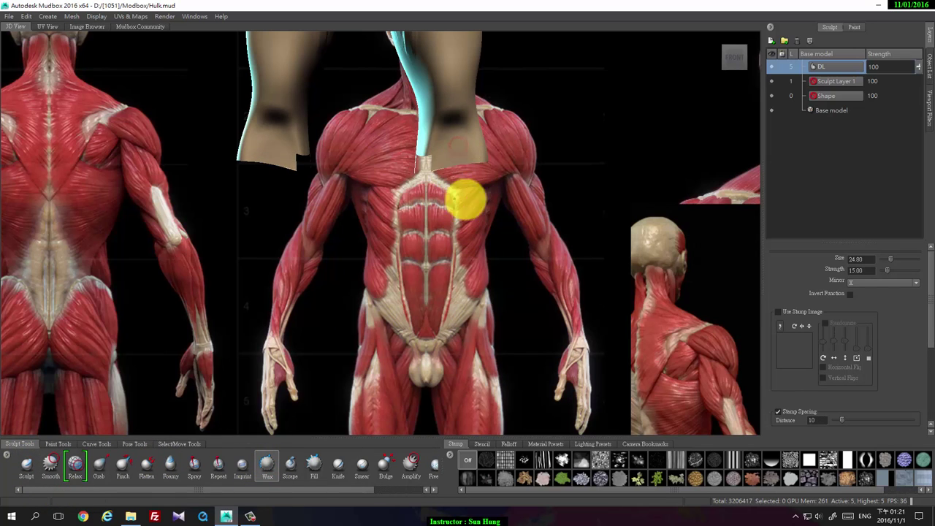
- Show all hidden parts so the lower legs and feet are displayed again
{"action": "left_click", "coordinate": [96, 16]}
{"action": "left_click", "coordinate": [107, 100]}
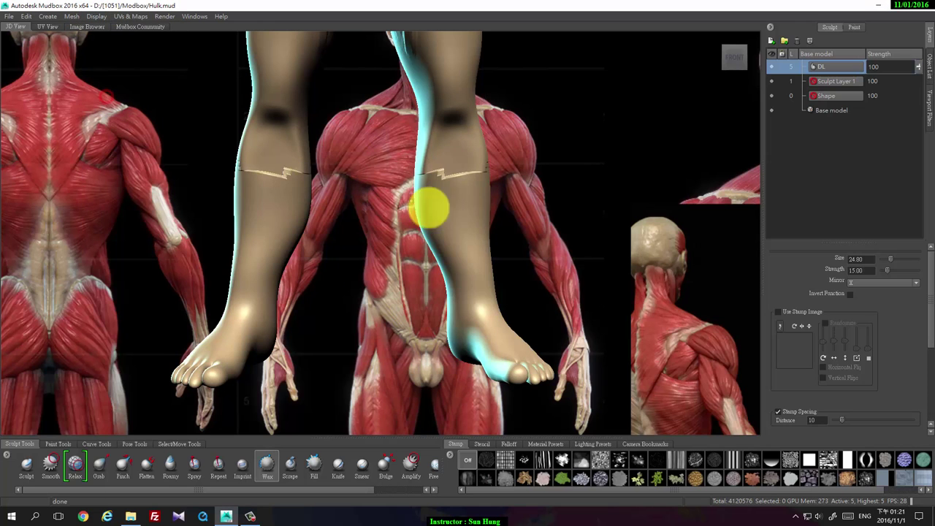
{"action": "left_click_drag", "start_coordinate": [563, 204], "coordinate": [463, 197], "text": "alt"}
{"action": "mouse_move", "coordinate": [367, 155]}
{"action": "left_mouse_down", "text": "alt"}
{"action": "mouse_move", "coordinate": [568, 214]}
{"action": "mouse_move", "coordinate": [655, 212]}
{"action": "mouse_move", "coordinate": [528, 217]}
{"action": "mouse_move", "coordinate": [494, 204]}
{"action": "mouse_move", "coordinate": [606, 202]}
{"action": "mouse_move", "coordinate": [609, 214]}
{"action": "mouse_move", "coordinate": [421, 216]}
{"action": "mouse_move", "coordinate": [513, 210]}
{"action": "mouse_move", "coordinate": [455, 203]}
{"action": "mouse_move", "coordinate": [605, 198]}
{"action": "mouse_move", "coordinate": [405, 195]}
{"action": "mouse_move", "coordinate": [504, 175]}
{"action": "mouse_move", "coordinate": [517, 196]}
{"action": "mouse_move", "coordinate": [499, 197]}
{"action": "left_mouse_up", "text": "alt"}
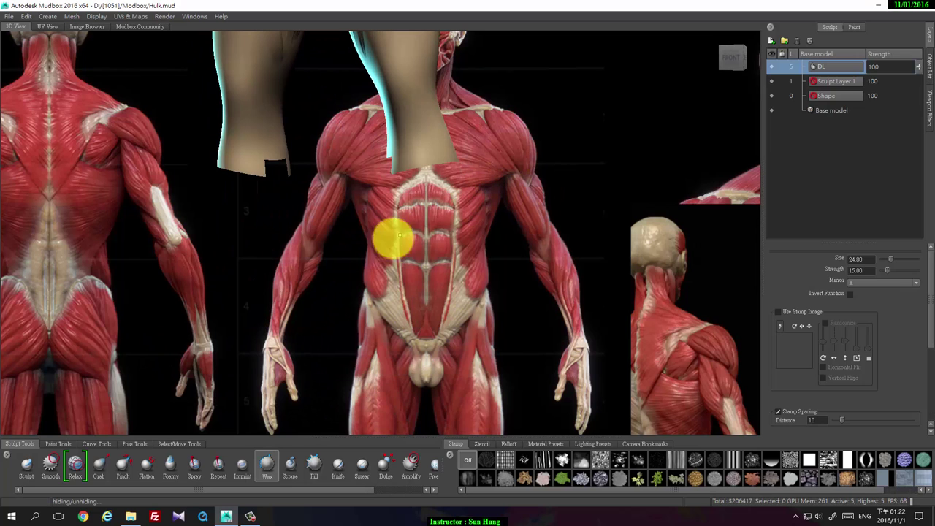
{"action": "left_click", "coordinate": [95, 19]}
{"action": "left_click", "coordinate": [116, 98]}
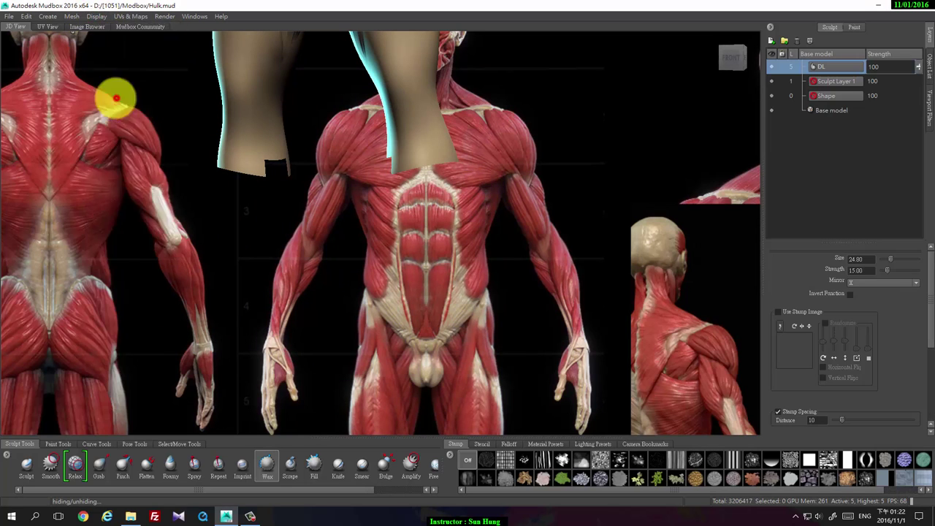
- Examine the sculpted muscles of the whole figure, from the front torso and pelvis around to the back
{"action": "middle_click_drag", "start_coordinate": [542, 158], "coordinate": [511, 201], "text": "alt"}
{"action": "right_click_drag", "start_coordinate": [515, 172], "coordinate": [524, 45], "text": "alt"}
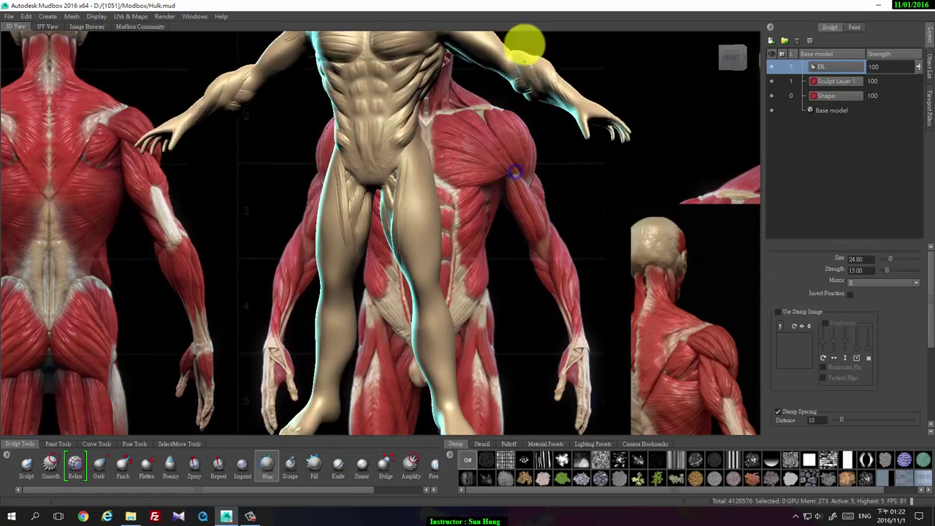
{"action": "middle_click_drag", "start_coordinate": [524, 44], "coordinate": [486, 139], "text": "alt"}
{"action": "right_click_drag", "start_coordinate": [486, 140], "coordinate": [430, 289], "text": "alt"}
{"action": "left_click_drag", "start_coordinate": [450, 222], "coordinate": [424, 191], "text": "alt"}
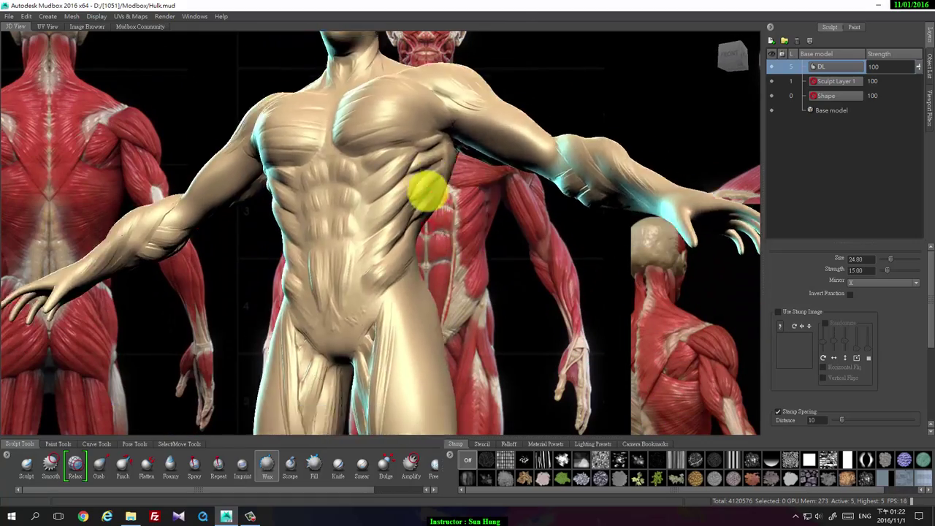
{"action": "middle_click_drag", "start_coordinate": [394, 285], "coordinate": [469, 194], "text": "alt"}
{"action": "right_click_drag", "start_coordinate": [394, 202], "coordinate": [433, 203], "text": "alt"}
{"action": "mouse_move", "coordinate": [448, 271]}
{"action": "middle_mouse_down", "text": "alt"}
{"action": "mouse_move", "coordinate": [492, 198]}
{"action": "mouse_move", "coordinate": [471, 211]}
{"action": "middle_mouse_up", "text": "alt"}
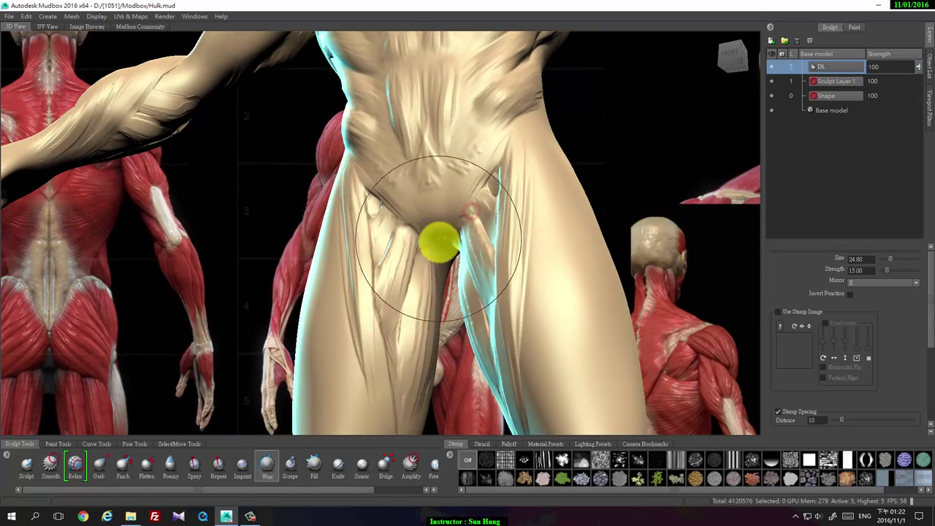
{"action": "mouse_move", "coordinate": [434, 265]}
{"action": "left_mouse_down", "text": "alt"}
{"action": "mouse_move", "coordinate": [494, 267]}
{"action": "mouse_move", "coordinate": [444, 261]}
{"action": "mouse_move", "coordinate": [454, 267]}
{"action": "mouse_move", "coordinate": [497, 233]}
{"action": "left_mouse_up", "text": "alt"}
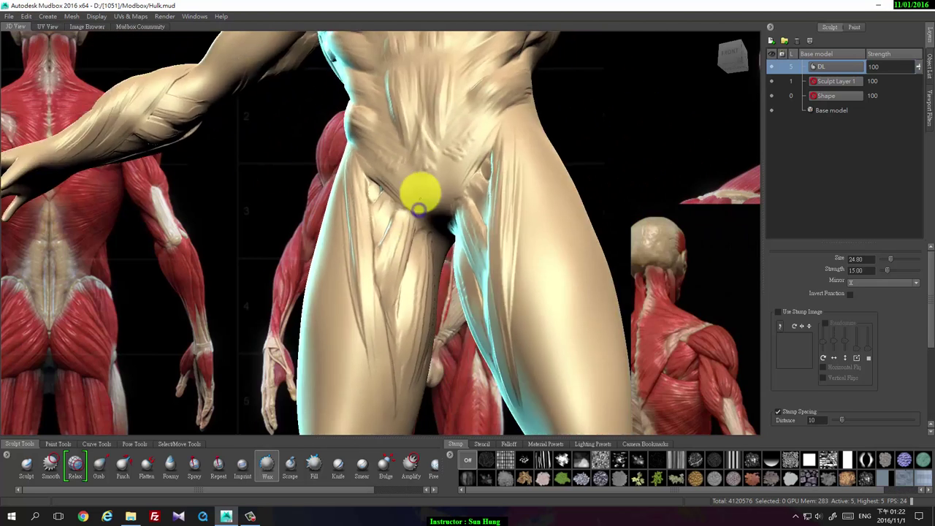
{"action": "middle_click_drag", "start_coordinate": [416, 150], "coordinate": [395, 236], "text": "alt"}
{"action": "mouse_move", "coordinate": [409, 231]}
{"action": "left_mouse_down", "text": "alt"}
{"action": "mouse_move", "coordinate": [449, 252]}
{"action": "mouse_move", "coordinate": [273, 292]}
{"action": "mouse_move", "coordinate": [376, 229]}
{"action": "mouse_move", "coordinate": [309, 217]}
{"action": "mouse_move", "coordinate": [357, 208]}
{"action": "mouse_move", "coordinate": [336, 196]}
{"action": "mouse_move", "coordinate": [398, 202]}
{"action": "mouse_move", "coordinate": [382, 227]}
{"action": "mouse_move", "coordinate": [395, 243]}
{"action": "left_mouse_up", "text": "alt"}
{"action": "scroll", "coordinate": [389, 226], "scroll_direction": "up", "scroll_amount": 3}
{"action": "right_click_drag", "start_coordinate": [396, 244], "coordinate": [407, 240], "text": "alt"}
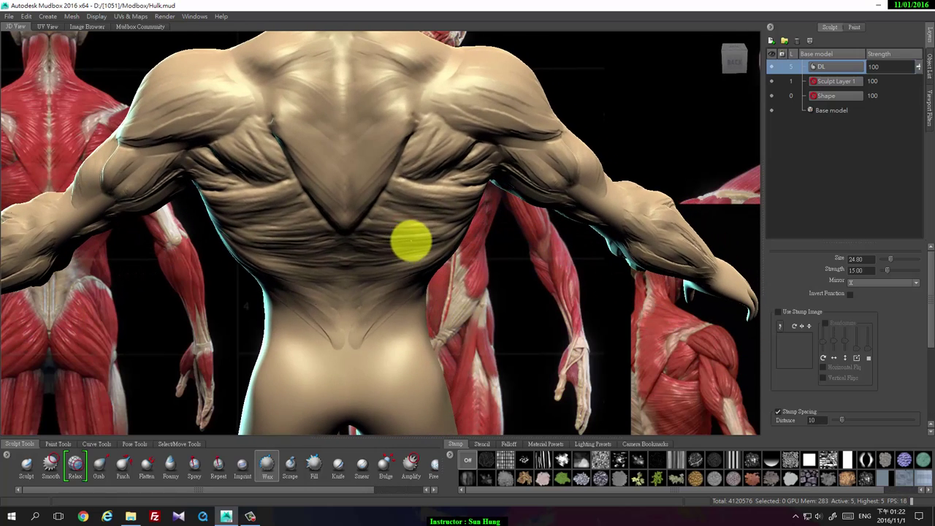
- Activate the Sculpt brush, enlarge the stamp tray and choose the last blue patterned stamp image for the brush
{"action": "left_click", "coordinate": [29, 465]}
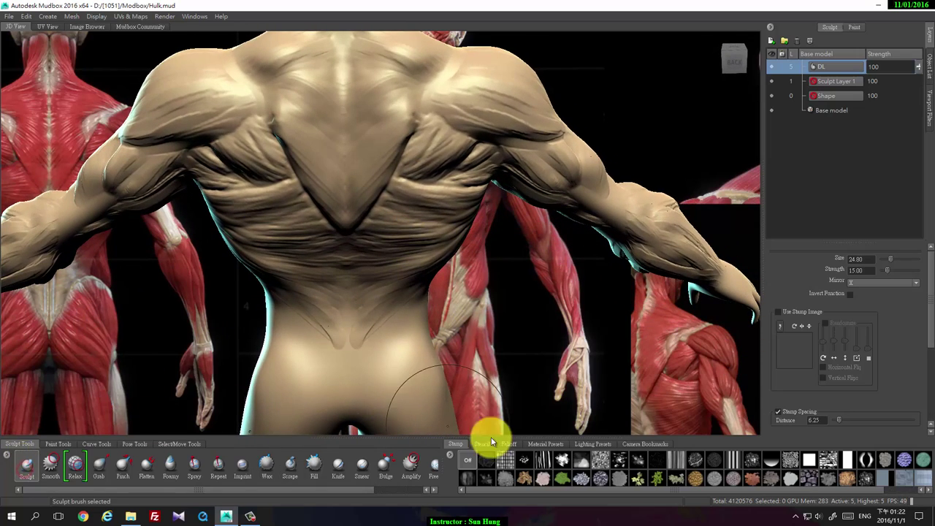
{"action": "left_click", "coordinate": [407, 485]}
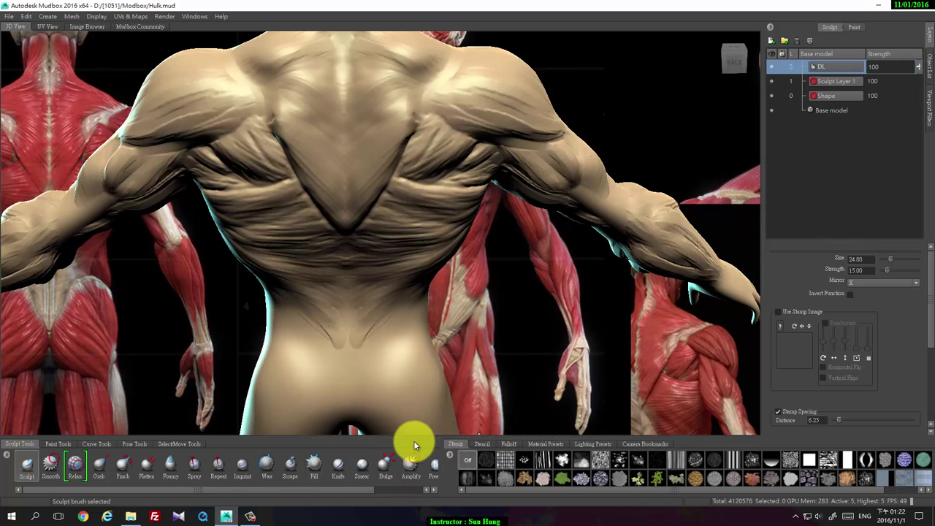
{"action": "left_click_drag", "start_coordinate": [413, 438], "coordinate": [419, 422]}
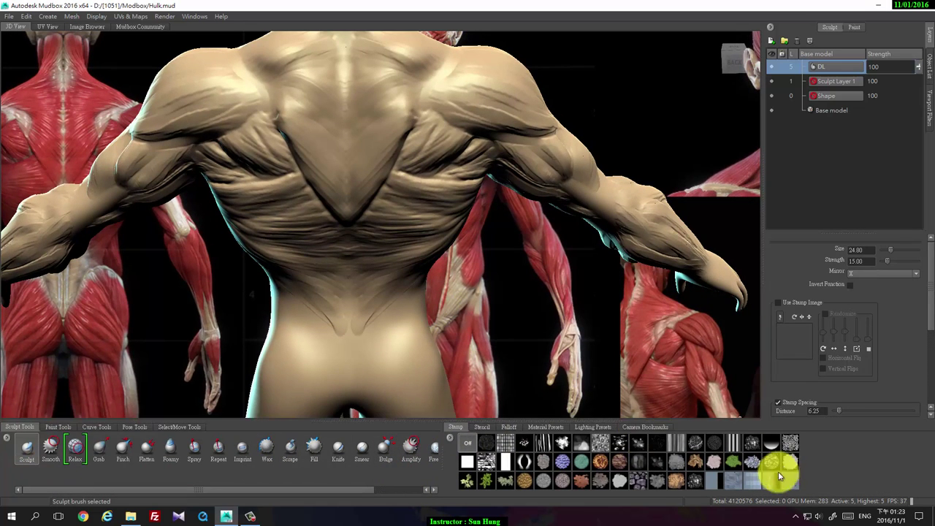
{"action": "left_click", "coordinate": [792, 485]}
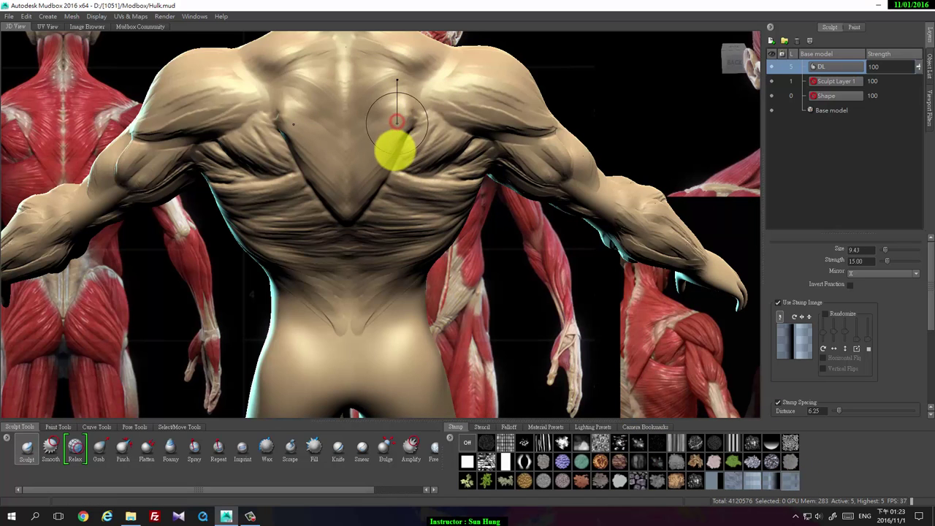
- Reduce the brush size to 4.50 and try stamped strokes across the upper back between the shoulder blades
{"action": "left_click_drag", "start_coordinate": [395, 152], "coordinate": [395, 155]}
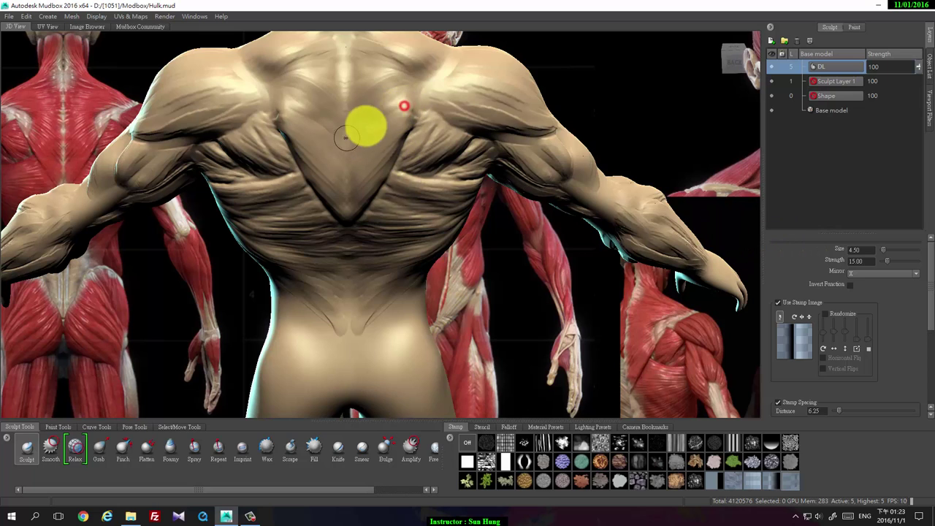
{"action": "mouse_move", "coordinate": [362, 113]}
{"action": "left_mouse_down"}
{"action": "mouse_move", "coordinate": [398, 94]}
{"action": "mouse_move", "coordinate": [396, 86]}
{"action": "left_mouse_up"}
{"action": "left_click_drag", "start_coordinate": [355, 99], "coordinate": [414, 79]}
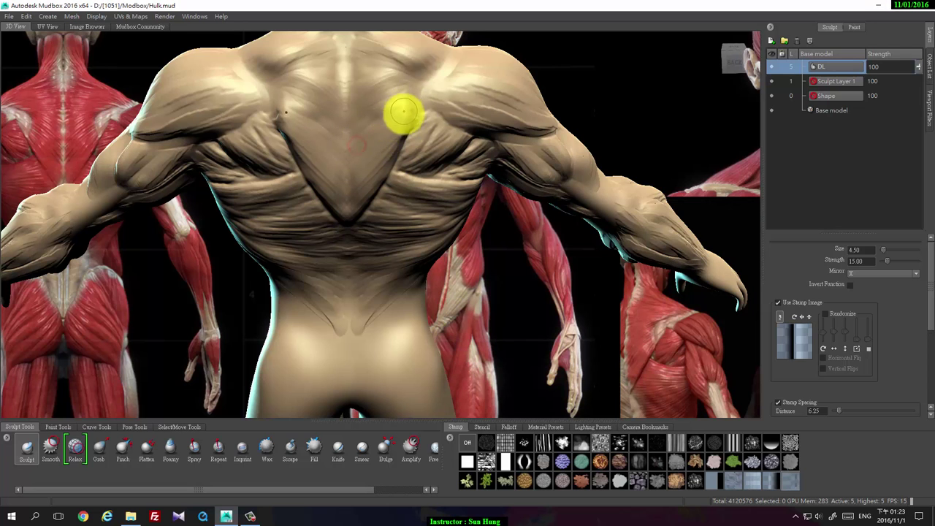
- Choose the second-to-last blue patterned stamp image and raise the brush strength to 61.25 while testing it on the chest
{"action": "left_click_drag", "start_coordinate": [403, 111], "coordinate": [457, 225], "text": "alt"}
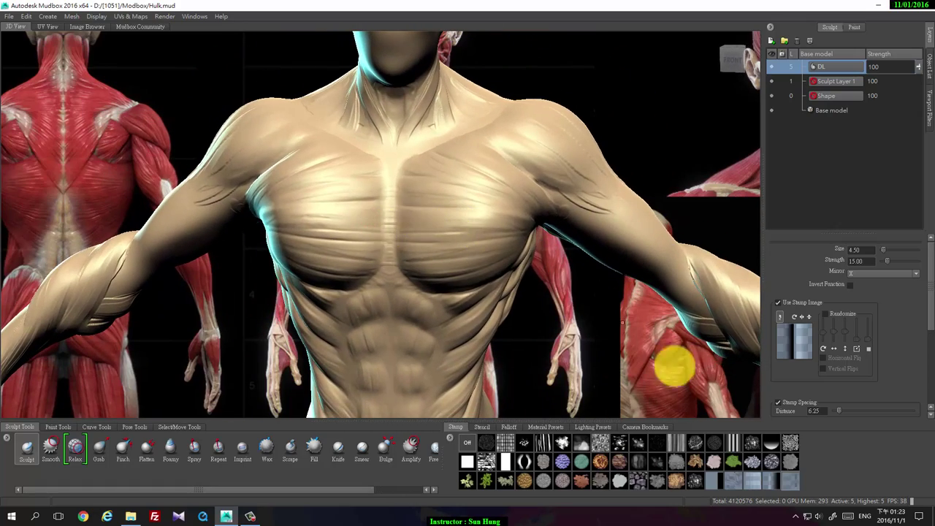
{"action": "left_click", "coordinate": [774, 480]}
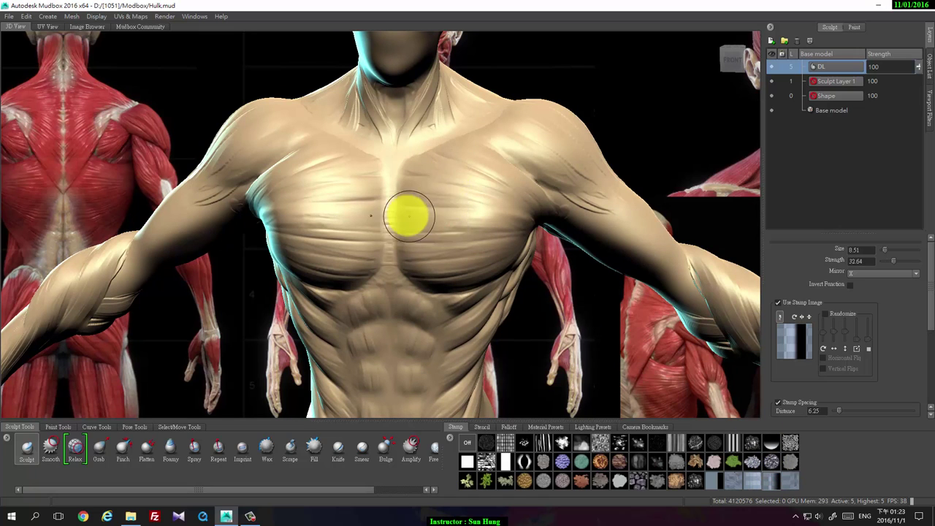
{"action": "left_click_drag", "start_coordinate": [431, 219], "coordinate": [525, 225]}
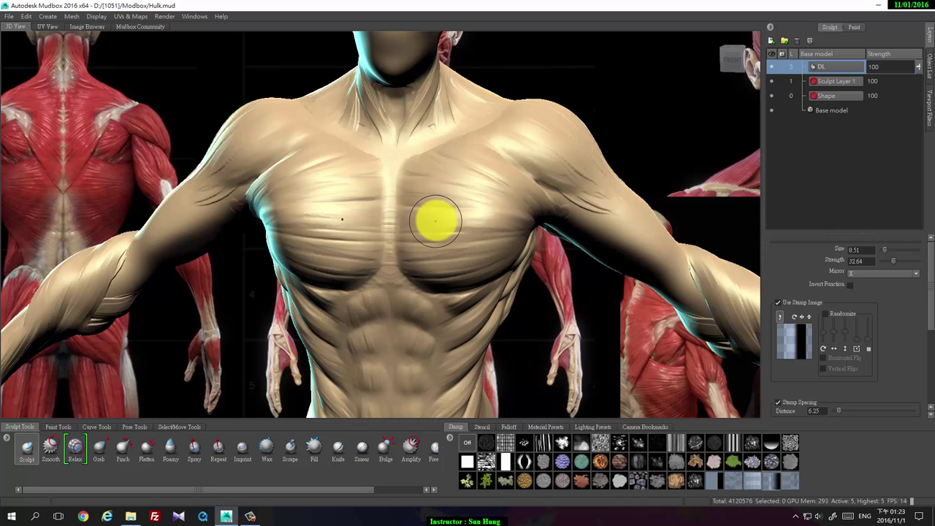
{"action": "left_click_drag", "start_coordinate": [448, 105], "coordinate": [455, 240]}
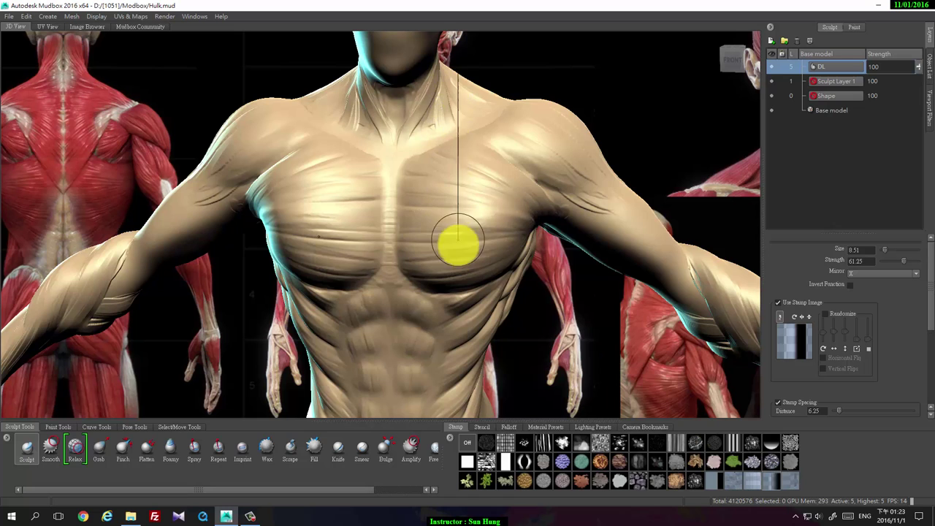
- Enlarge the brush to size 13.03 and choose the first, steepest falloff curve for it
{"action": "left_click", "coordinate": [508, 427]}
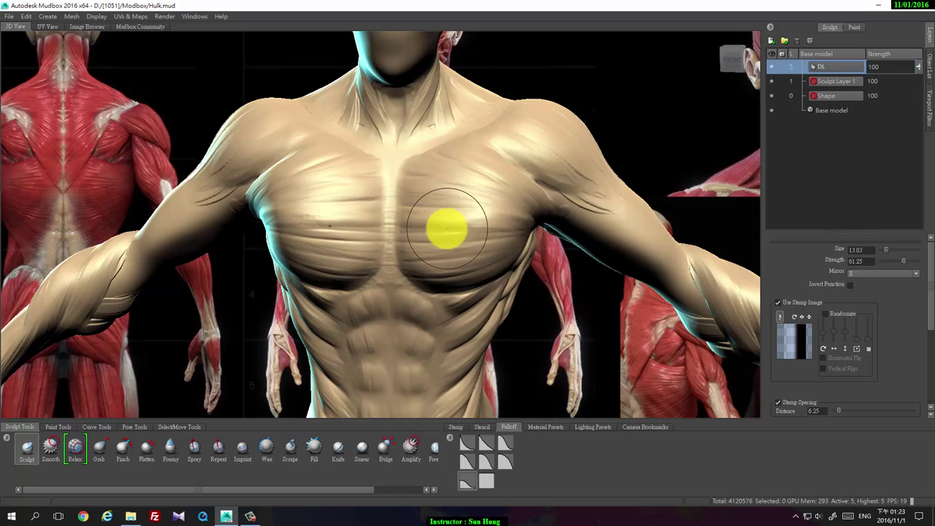
{"action": "left_click", "coordinate": [405, 218]}
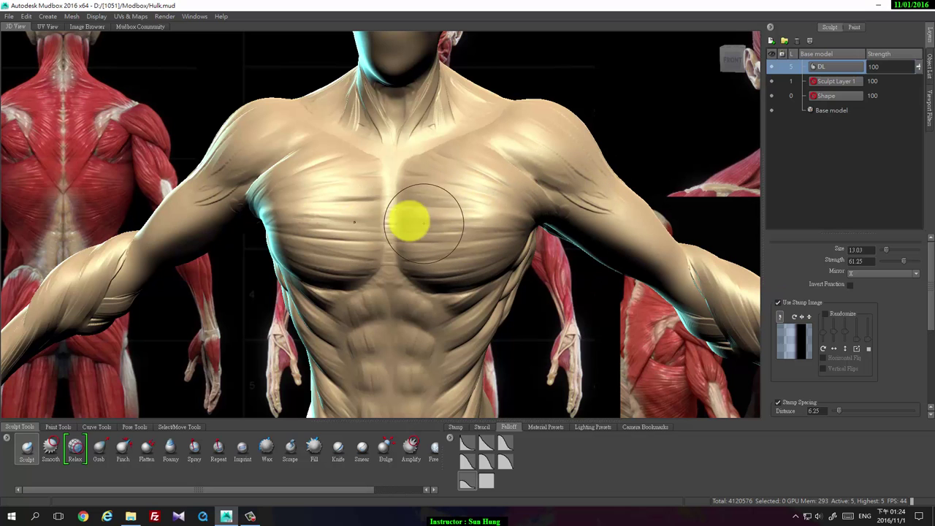
{"action": "left_click_drag", "start_coordinate": [454, 241], "coordinate": [468, 238], "text": "alt"}
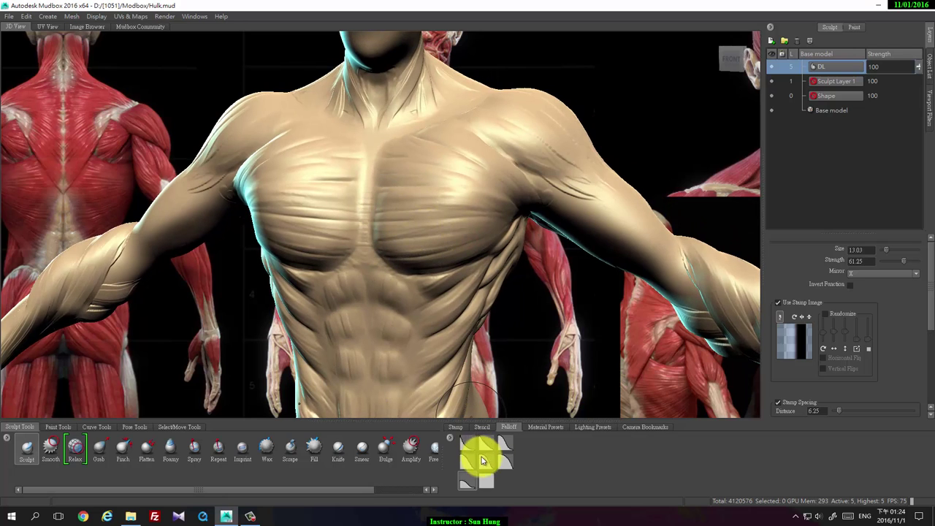
{"action": "left_click", "coordinate": [464, 443]}
{"action": "left_click", "coordinate": [465, 444]}
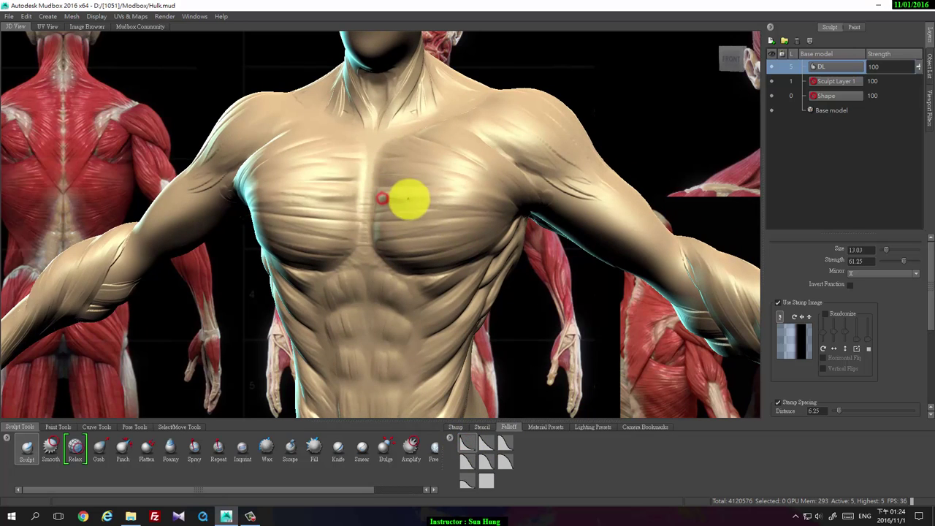
- Try stamped Sculpt strokes on the upper chest beside the breastbone and across the front of the neck
{"action": "mouse_move", "coordinate": [408, 199]}
{"action": "left_mouse_down"}
{"action": "mouse_move", "coordinate": [461, 198]}
{"action": "mouse_move", "coordinate": [395, 189]}
{"action": "mouse_move", "coordinate": [511, 198]}
{"action": "mouse_move", "coordinate": [380, 155]}
{"action": "left_mouse_up"}
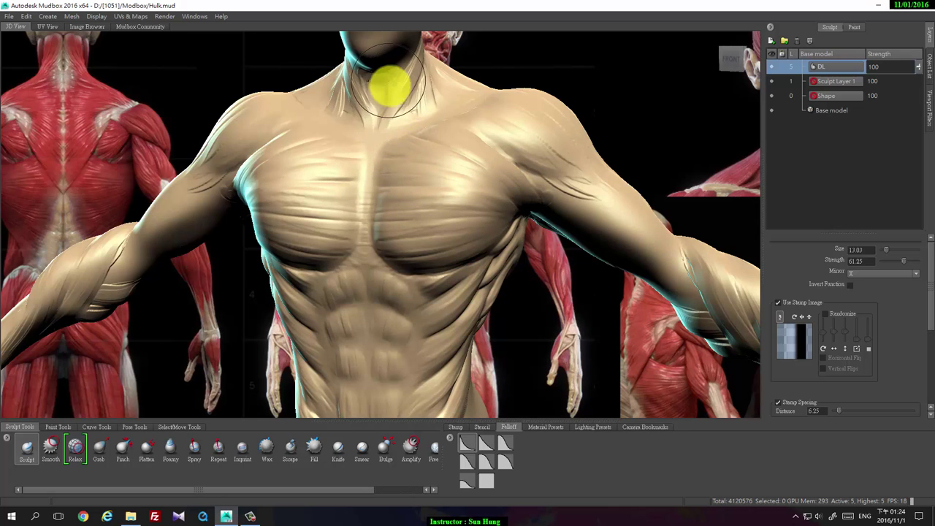
{"action": "left_click_drag", "start_coordinate": [390, 92], "coordinate": [416, 92]}
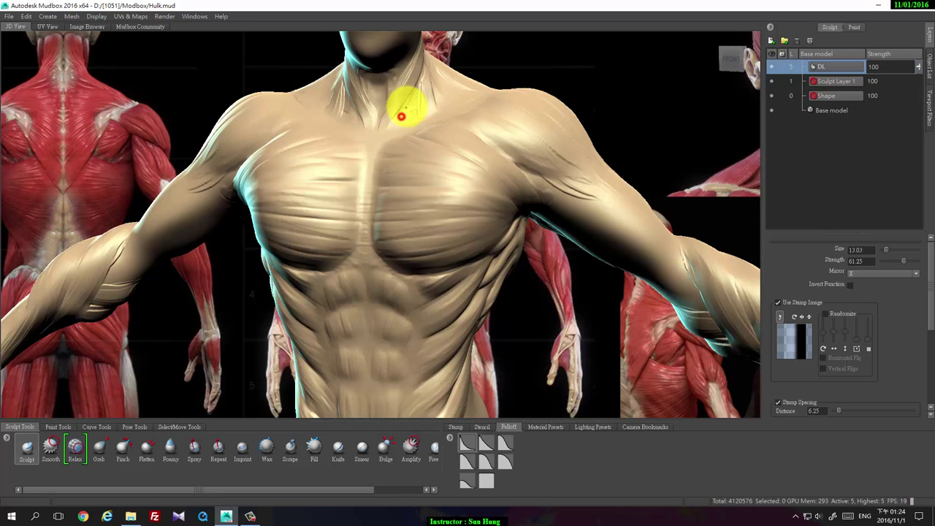
{"action": "left_click_drag", "start_coordinate": [418, 91], "coordinate": [396, 98]}
- Set the stamp spacing distance to 0 and sculpt strokes over the side of the ribcage below the armpit
{"action": "mouse_move", "coordinate": [496, 204]}
{"action": "left_mouse_down", "text": "alt"}
{"action": "mouse_move", "coordinate": [463, 221]}
{"action": "mouse_move", "coordinate": [451, 173]}
{"action": "mouse_move", "coordinate": [388, 149]}
{"action": "mouse_move", "coordinate": [448, 209]}
{"action": "mouse_move", "coordinate": [422, 151]}
{"action": "left_mouse_up", "text": "alt"}
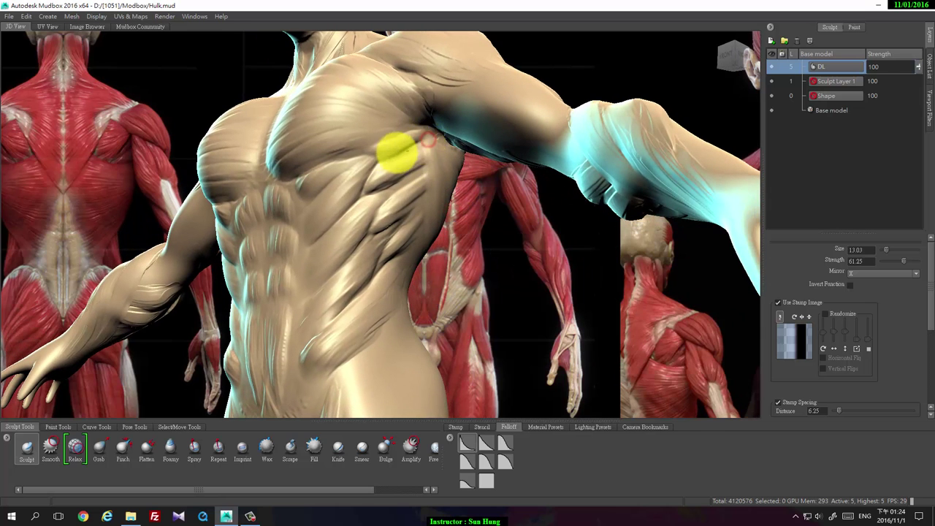
{"action": "left_click_drag", "start_coordinate": [406, 175], "coordinate": [380, 133], "text": "alt"}
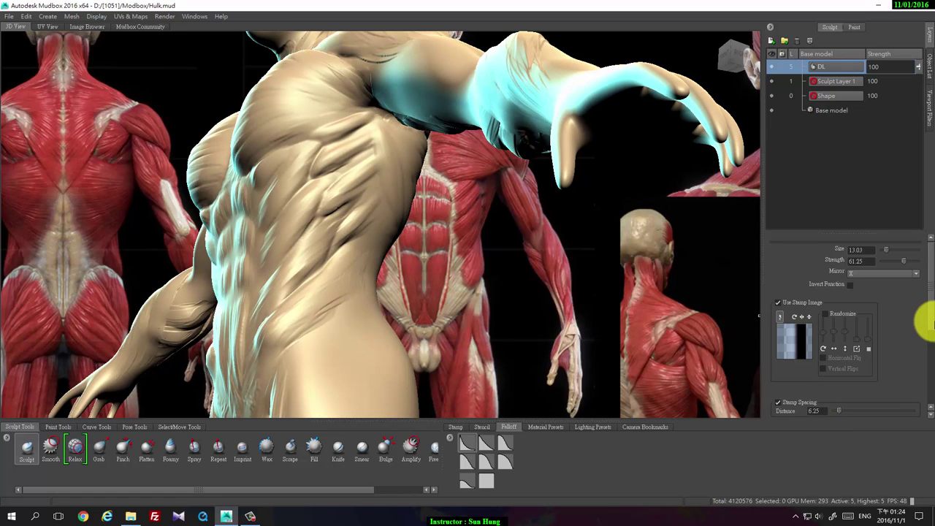
{"action": "left_click", "coordinate": [823, 409]}
{"action": "type", "text": "0"}
{"action": "key", "text": "Return"}
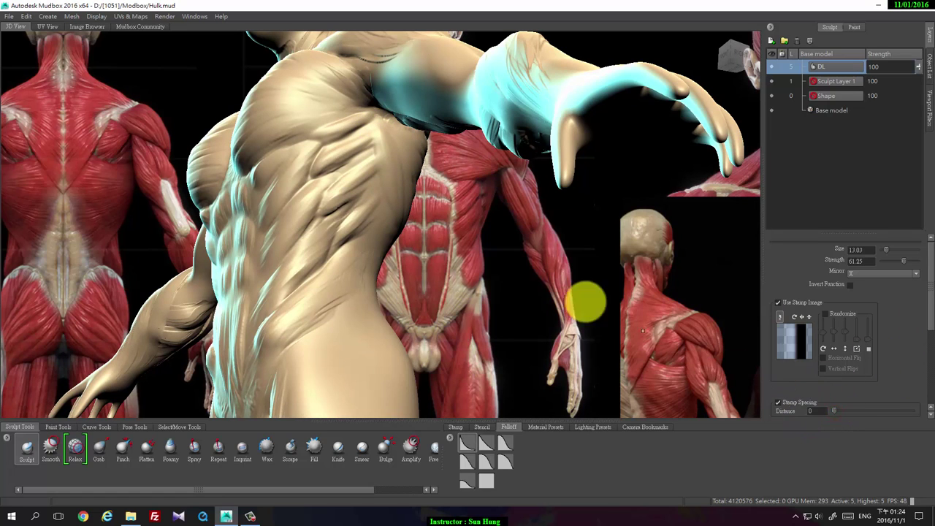
{"action": "left_click_drag", "start_coordinate": [376, 119], "coordinate": [376, 119]}
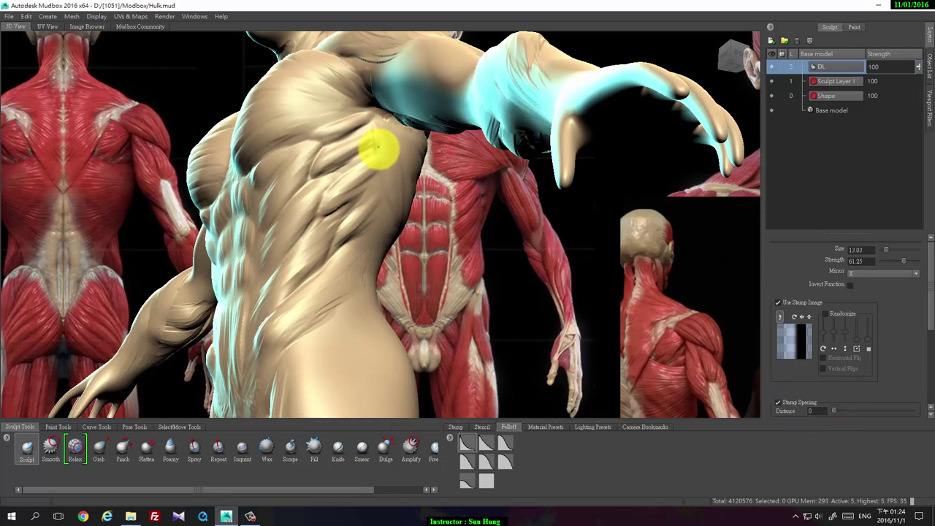
{"action": "mouse_move", "coordinate": [385, 168]}
{"action": "left_mouse_down"}
{"action": "mouse_move", "coordinate": [401, 232]}
{"action": "mouse_move", "coordinate": [327, 206]}
{"action": "mouse_move", "coordinate": [332, 214]}
{"action": "left_mouse_up"}
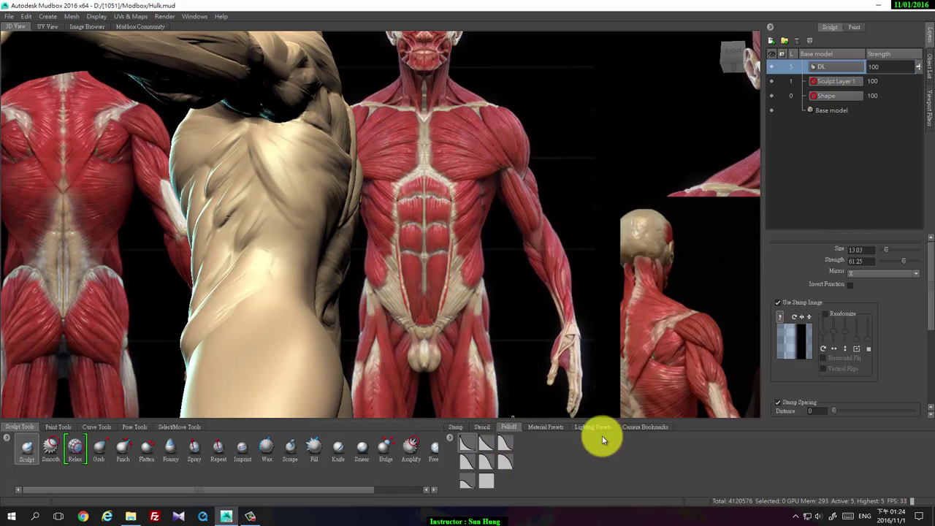
- Choose the third-to-last blue patterned stamp image and sculpt strokes from below the armpit down the side of the torso
{"action": "left_click", "coordinate": [458, 426]}
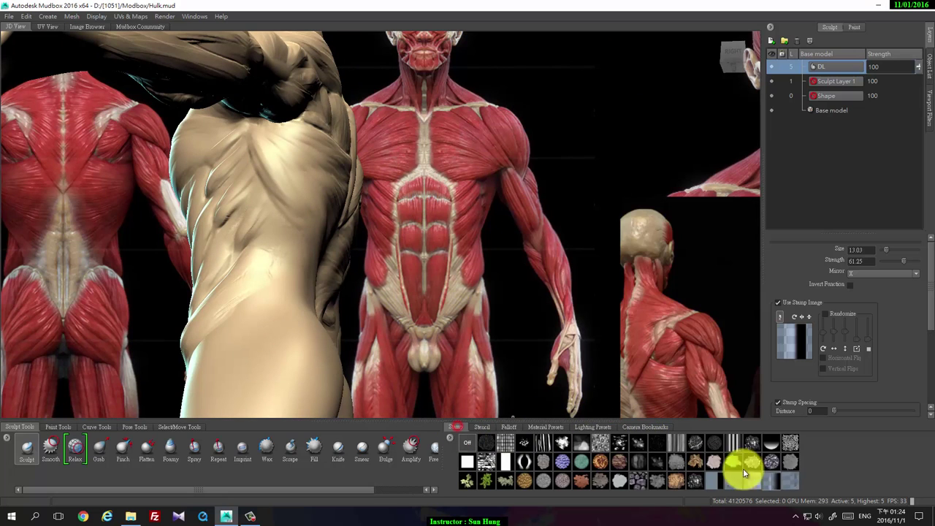
{"action": "left_click", "coordinate": [752, 482]}
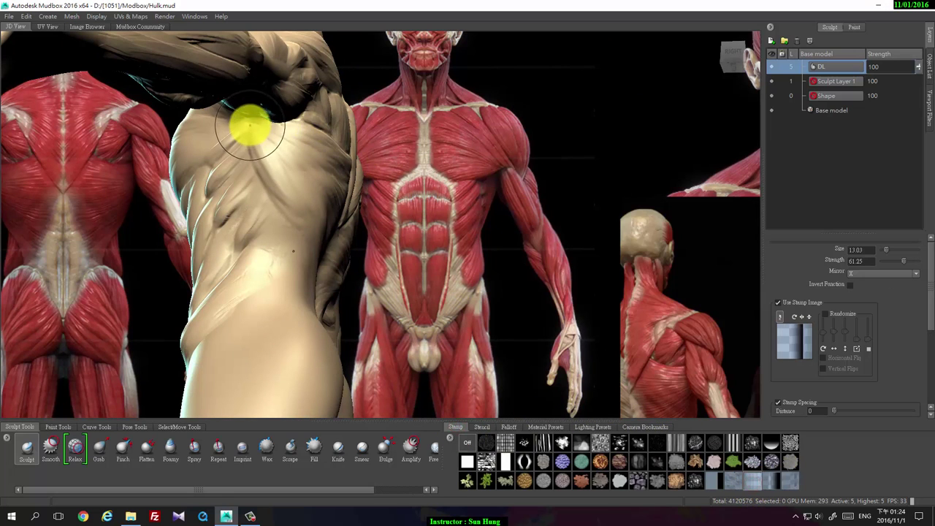
{"action": "left_click_drag", "start_coordinate": [257, 152], "coordinate": [301, 217]}
{"action": "mouse_move", "coordinate": [257, 134]}
{"action": "left_mouse_down"}
{"action": "mouse_move", "coordinate": [298, 202]}
{"action": "mouse_move", "coordinate": [292, 183]}
{"action": "mouse_move", "coordinate": [321, 211]}
{"action": "mouse_move", "coordinate": [212, 209]}
{"action": "mouse_move", "coordinate": [198, 230]}
{"action": "mouse_move", "coordinate": [163, 234]}
{"action": "mouse_move", "coordinate": [307, 251]}
{"action": "left_mouse_up"}
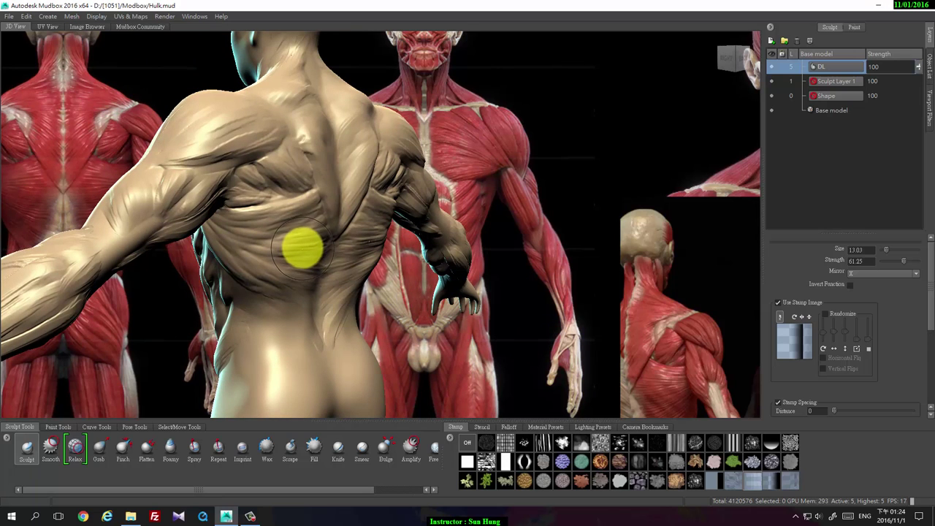
- View the torso from the front and bring up the brush falloff presets again
{"action": "left_click_drag", "start_coordinate": [323, 244], "coordinate": [371, 372], "text": "alt"}
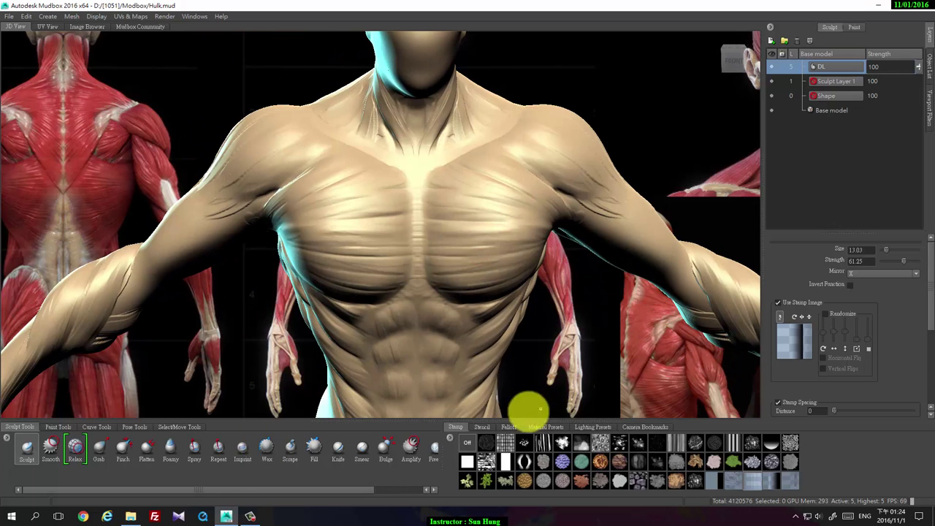
{"action": "left_click", "coordinate": [507, 428]}
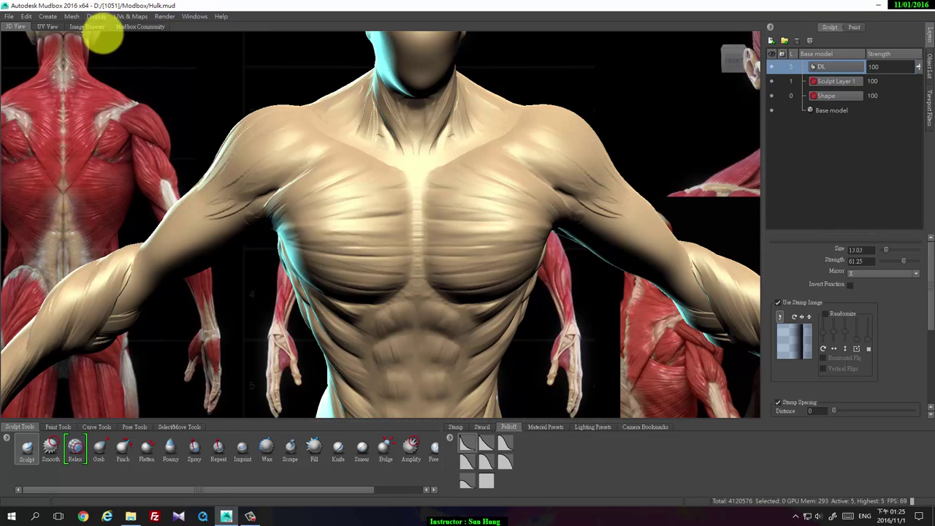
{"action": "left_click", "coordinate": [250, 517]}
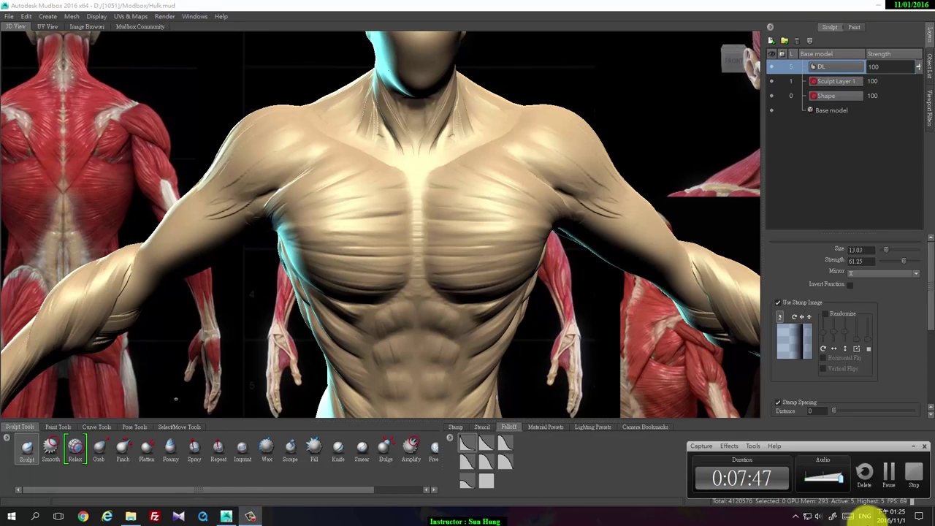